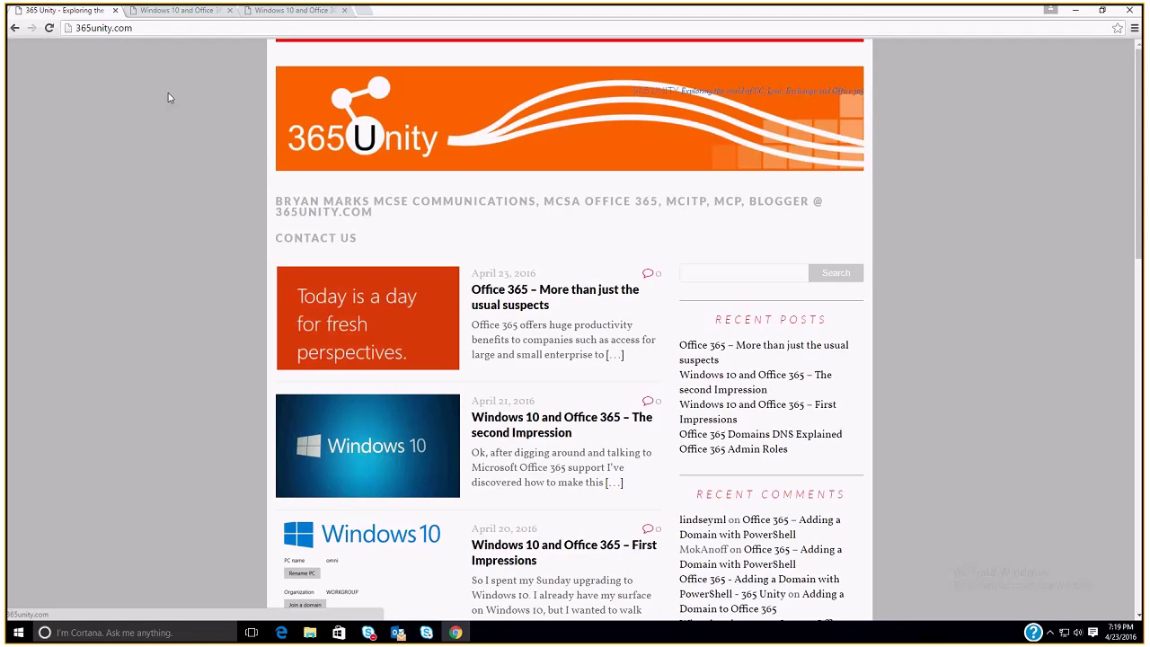
Skim the article "Windows 10 and Office 365 – First Impressions" on the 365unity.com blog, including its Azure AD joining section
scroll(144, 163, down, 1)
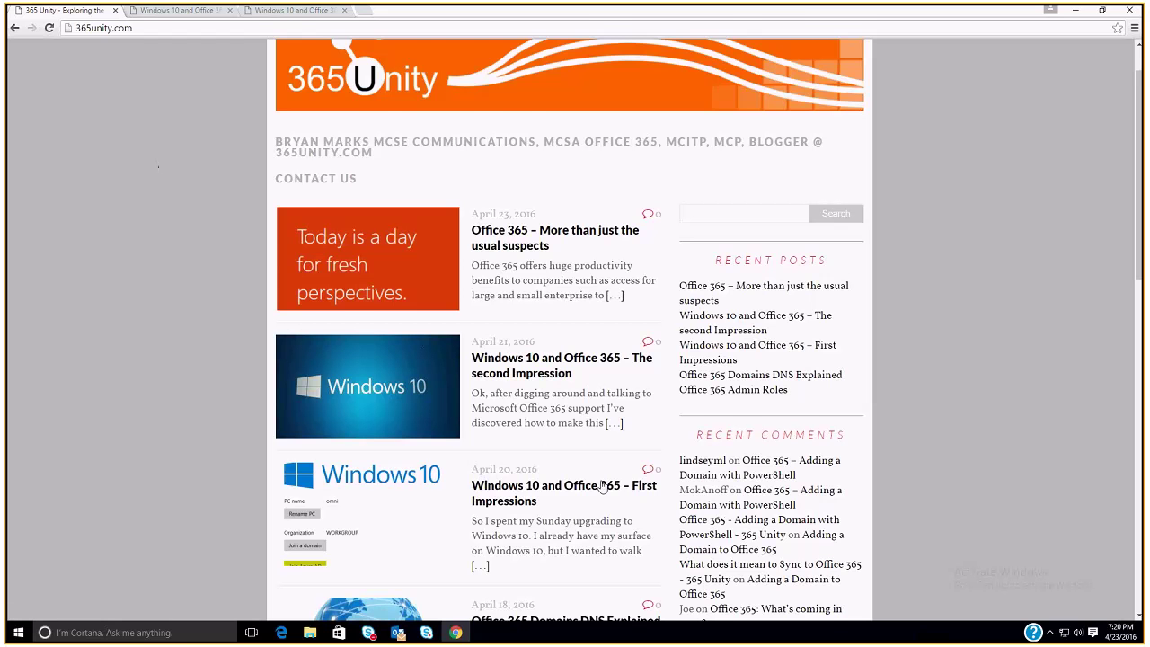
click(165, 11)
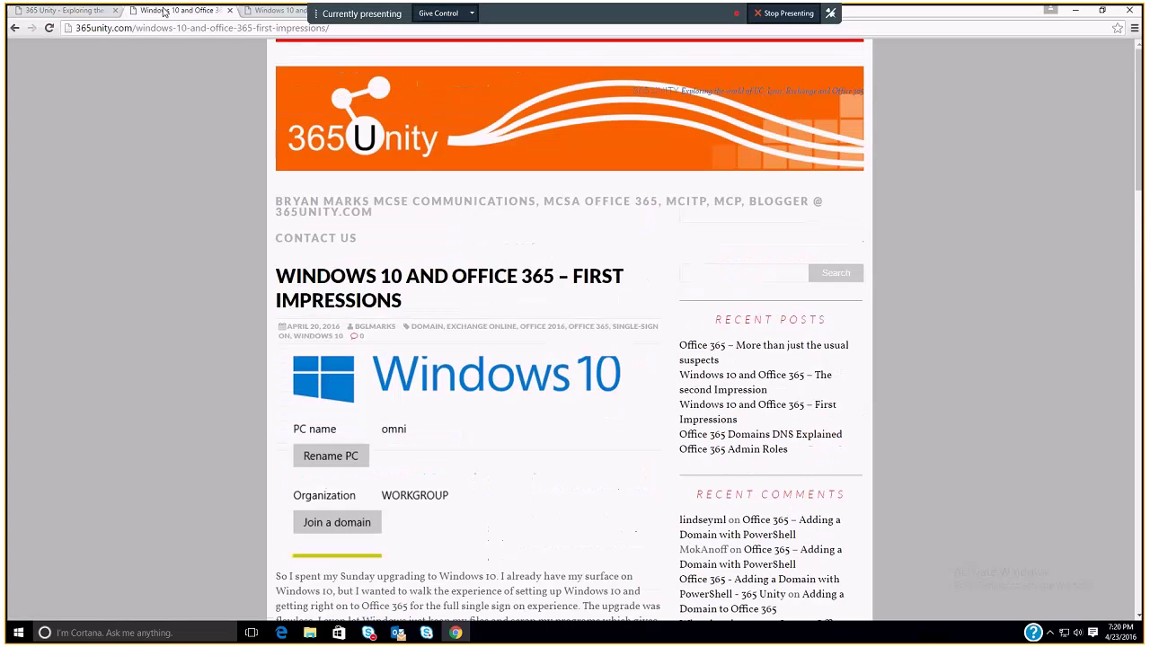
scroll(346, 244, down, 3)
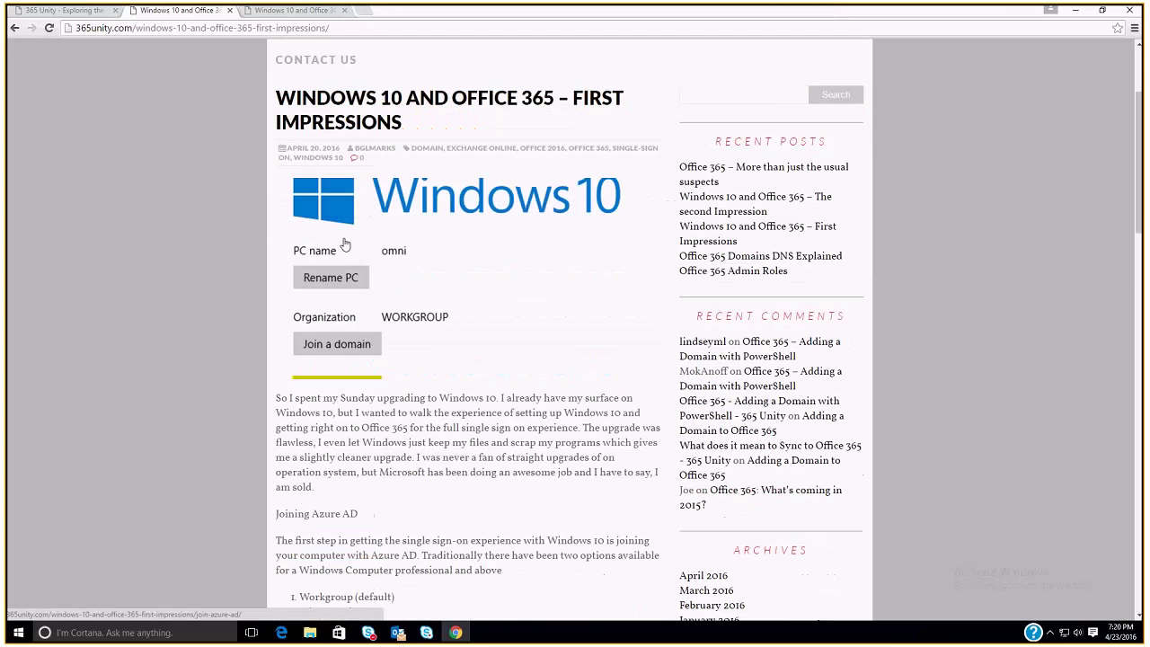
scroll(344, 243, down, 2)
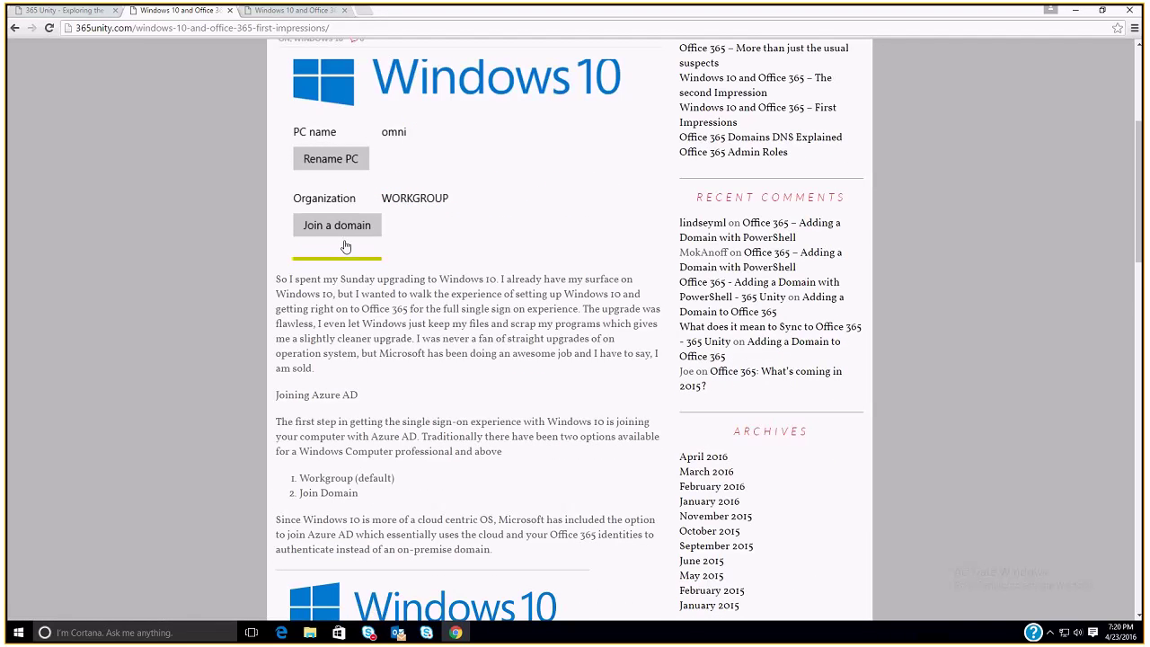
scroll(346, 244, down, 3)
scroll(346, 245, down, 5)
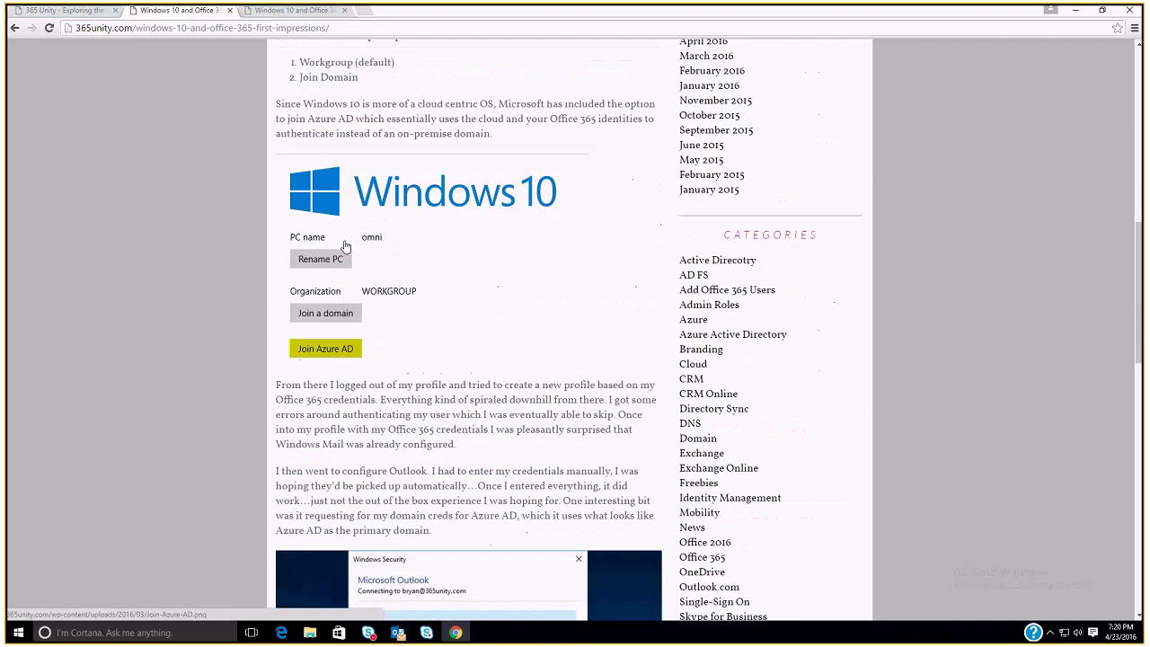
scroll(344, 243, down, 4)
scroll(345, 245, up, 5)
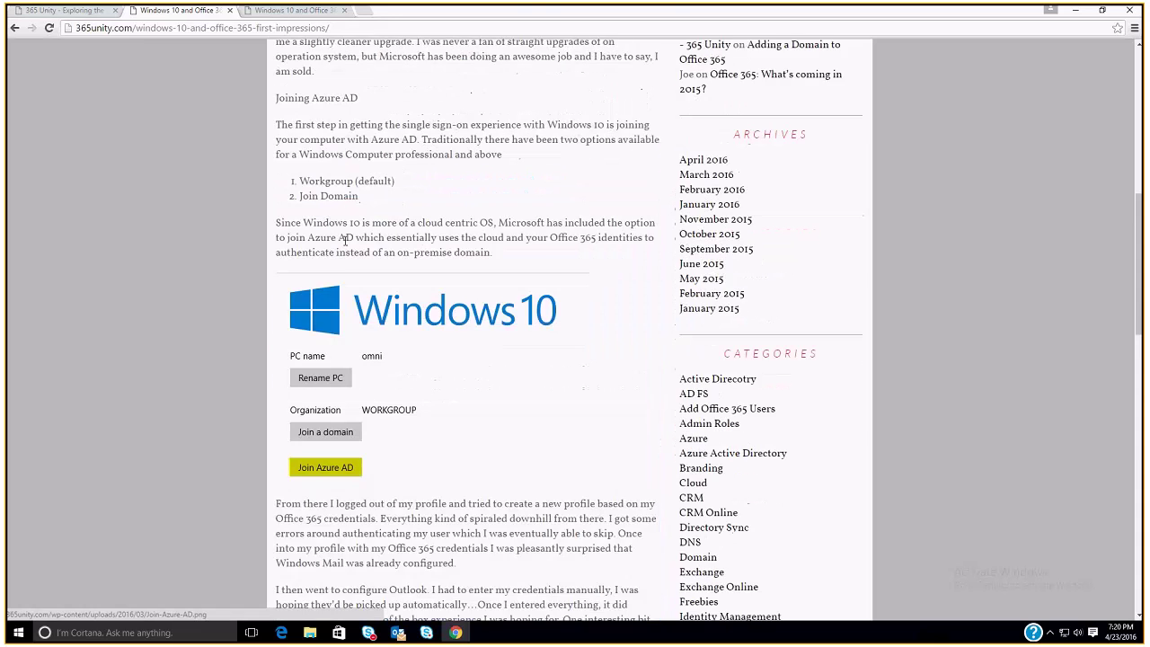
scroll(345, 243, up, 5)
scroll(346, 248, up, 2)
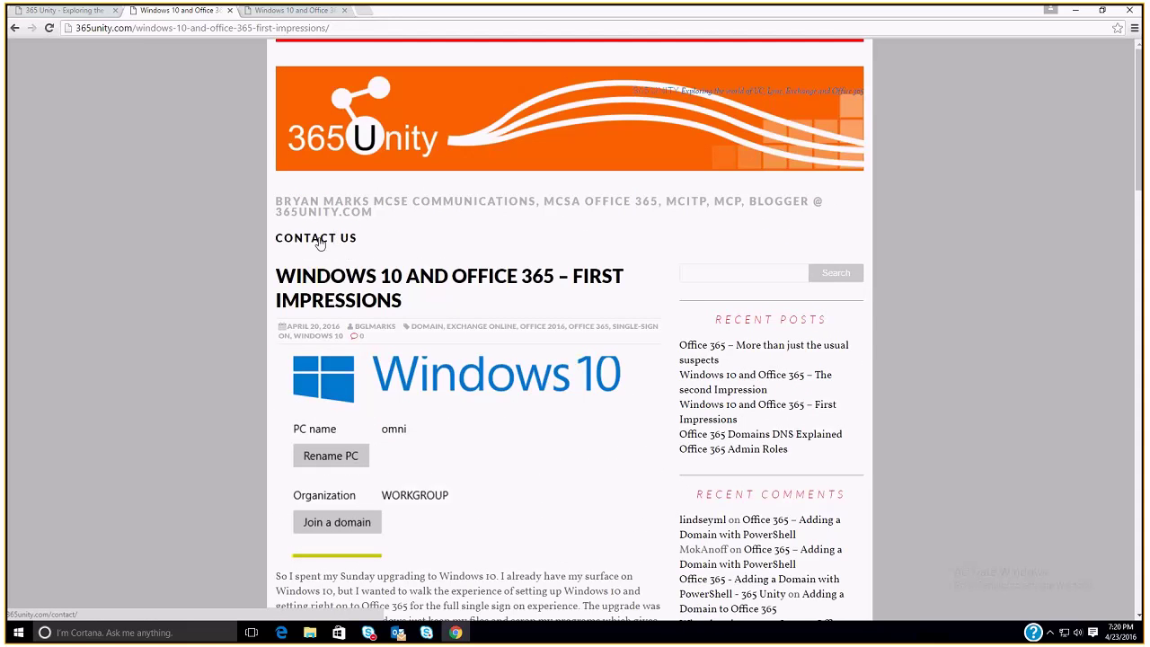
scroll(239, 251, down, 1)
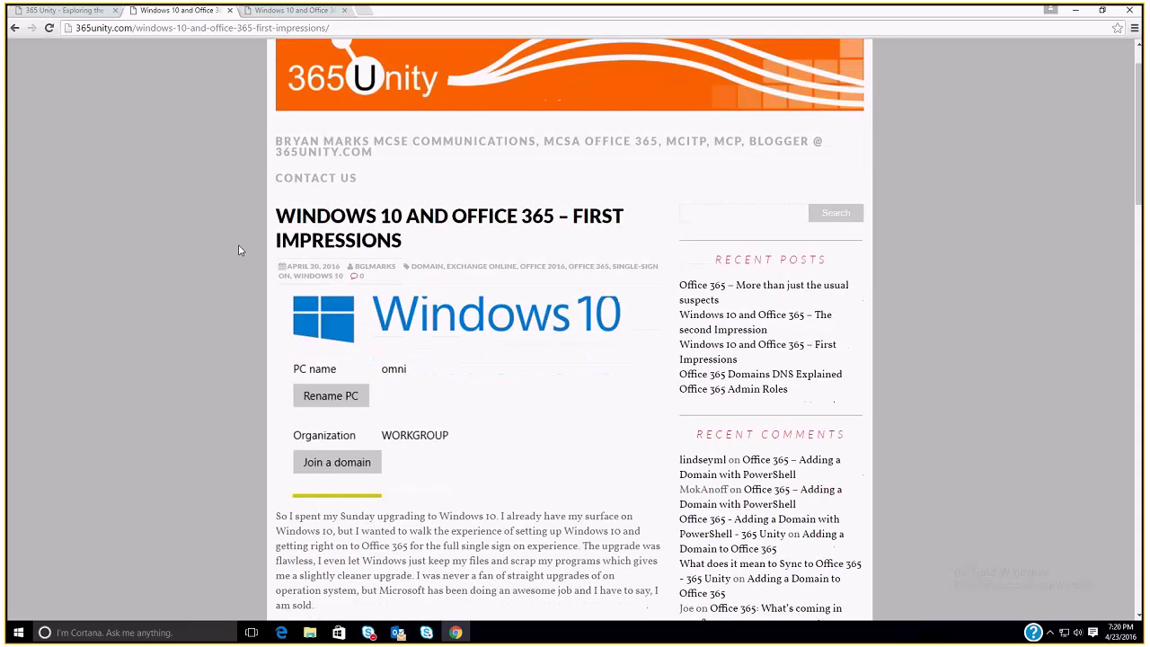
scroll(239, 250, down, 2)
scroll(239, 251, up, 3)
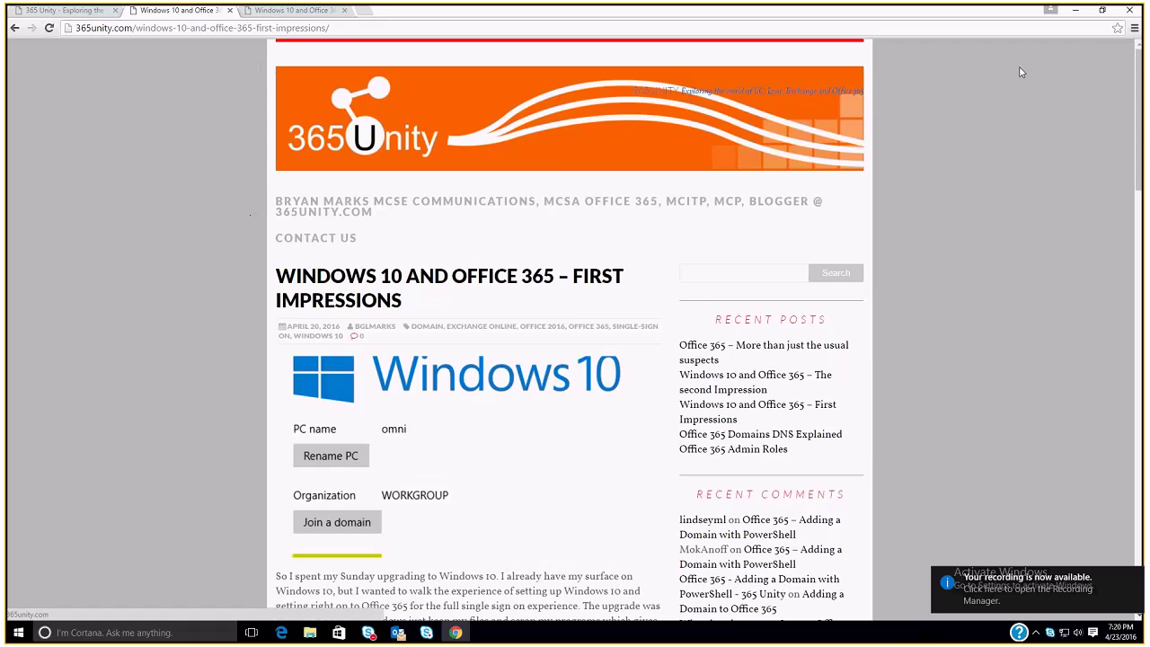
Show the desktop and switch to Microsoft Edge with its address field ready for input
key(super+d)
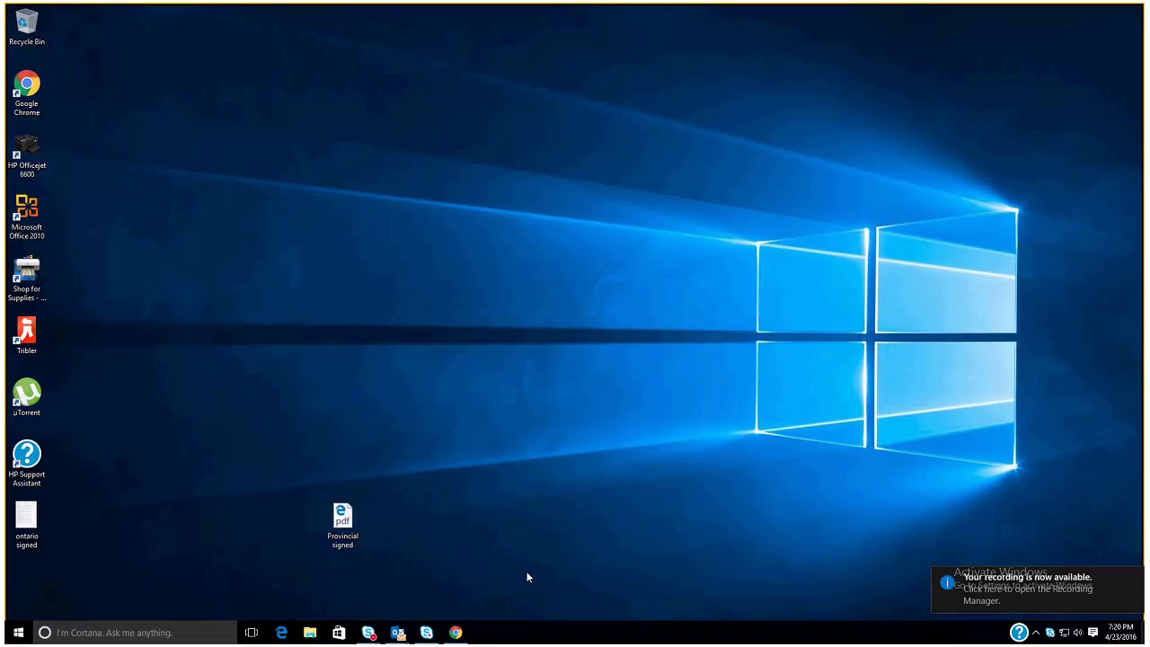
click(281, 632)
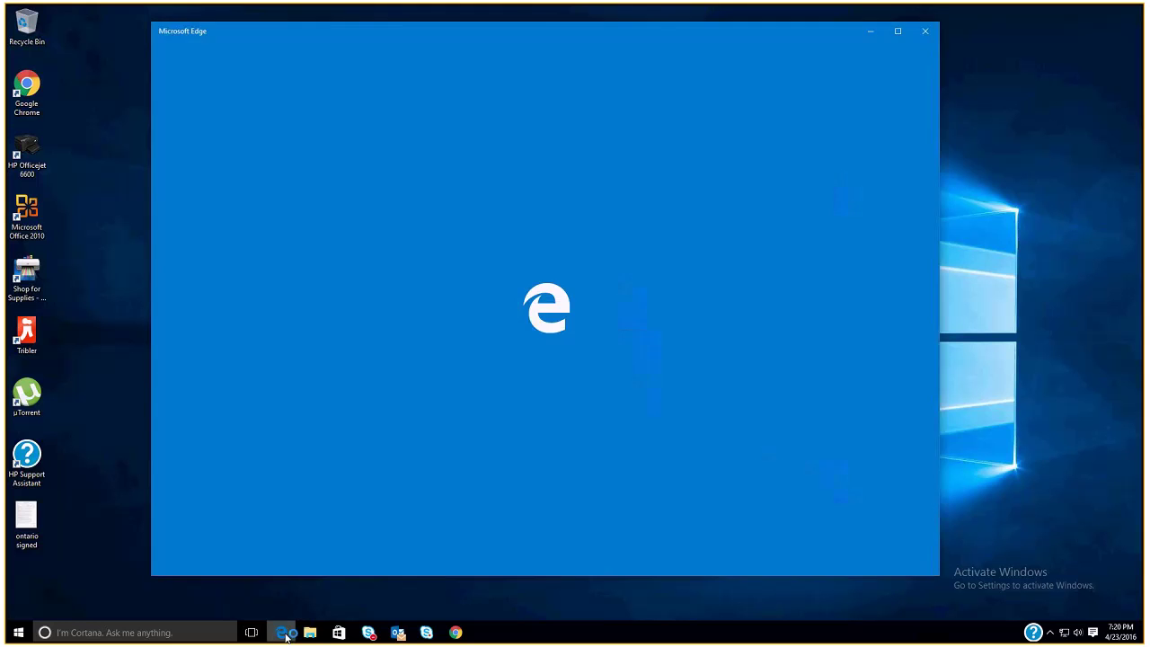
click(323, 53)
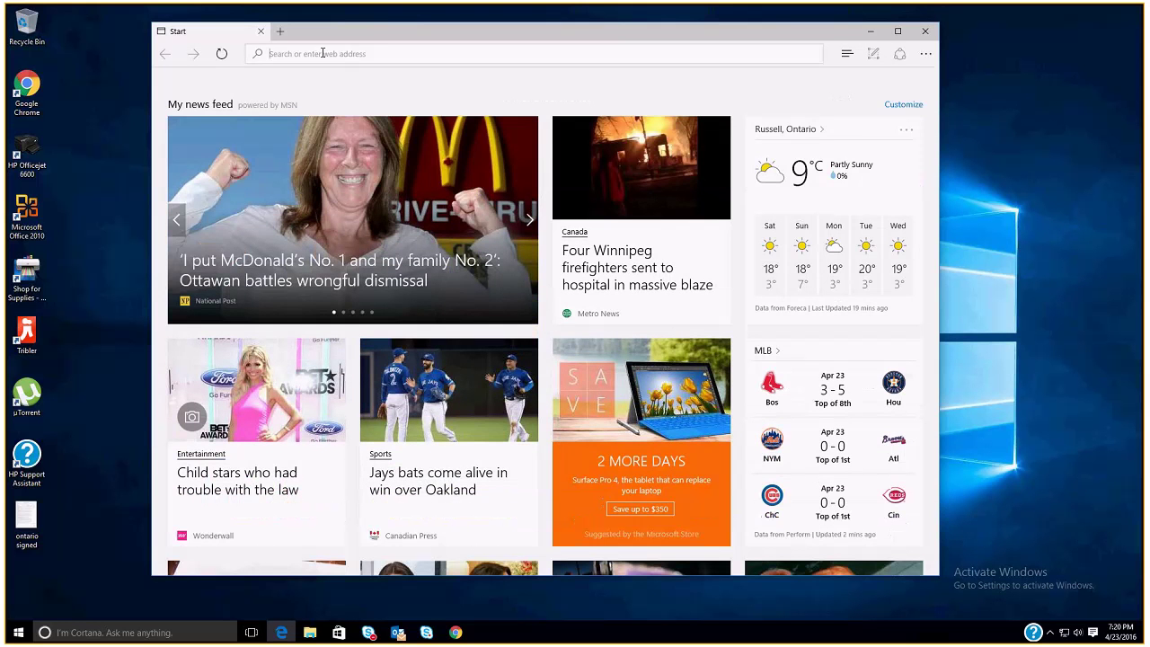
text(azure.por)
key(BackSpace)
key(BackSpace)
key(BackSpace)
key(BackSpace)
key(BackSpace)
key(BackSpace)
key(BackSpace)
key(BackSpace)
key(BackSpace)
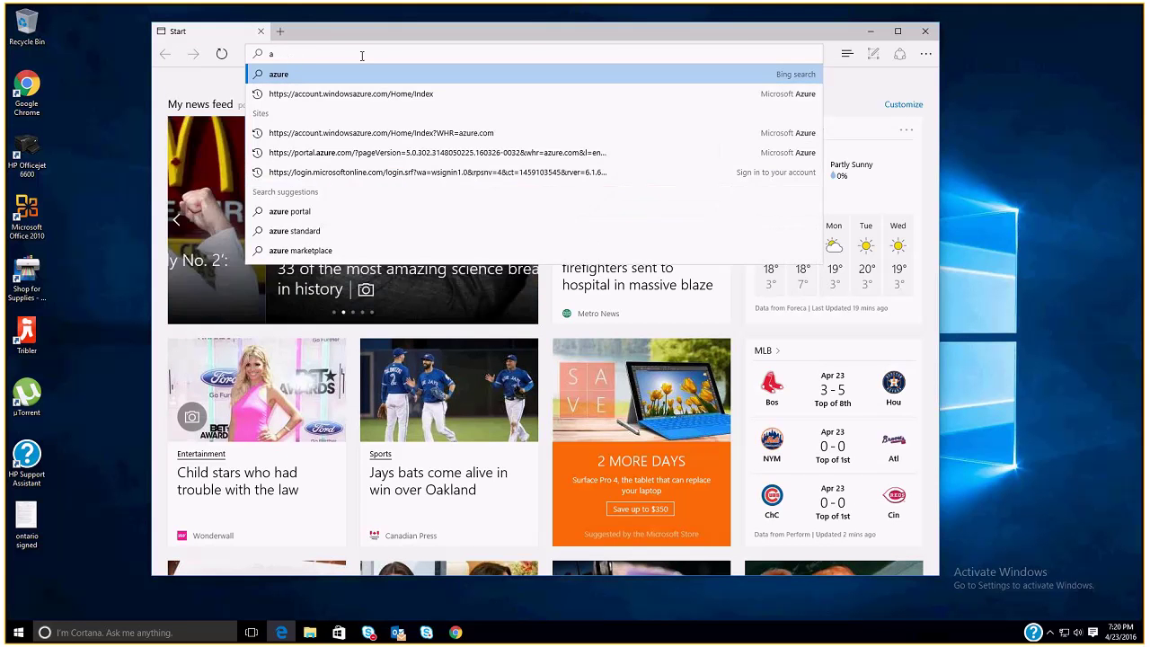
Go to portal.azure.com and open the 365unity.com directory in Active Directory, declining the feedback survey
text(portal.azure.)
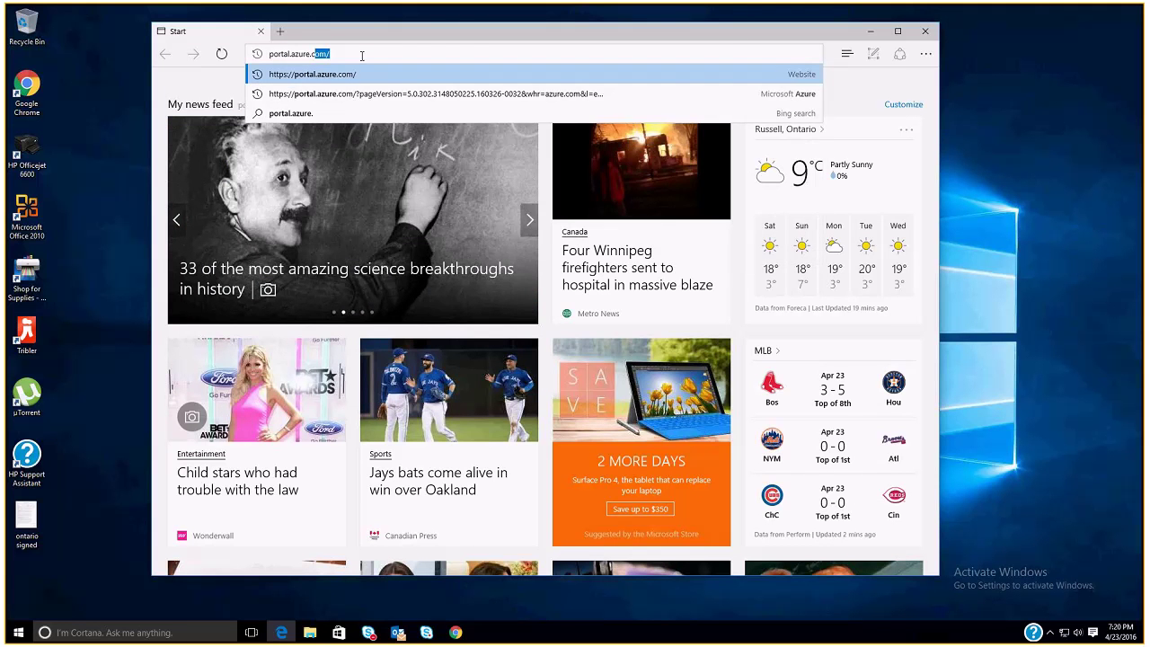
key(Return)
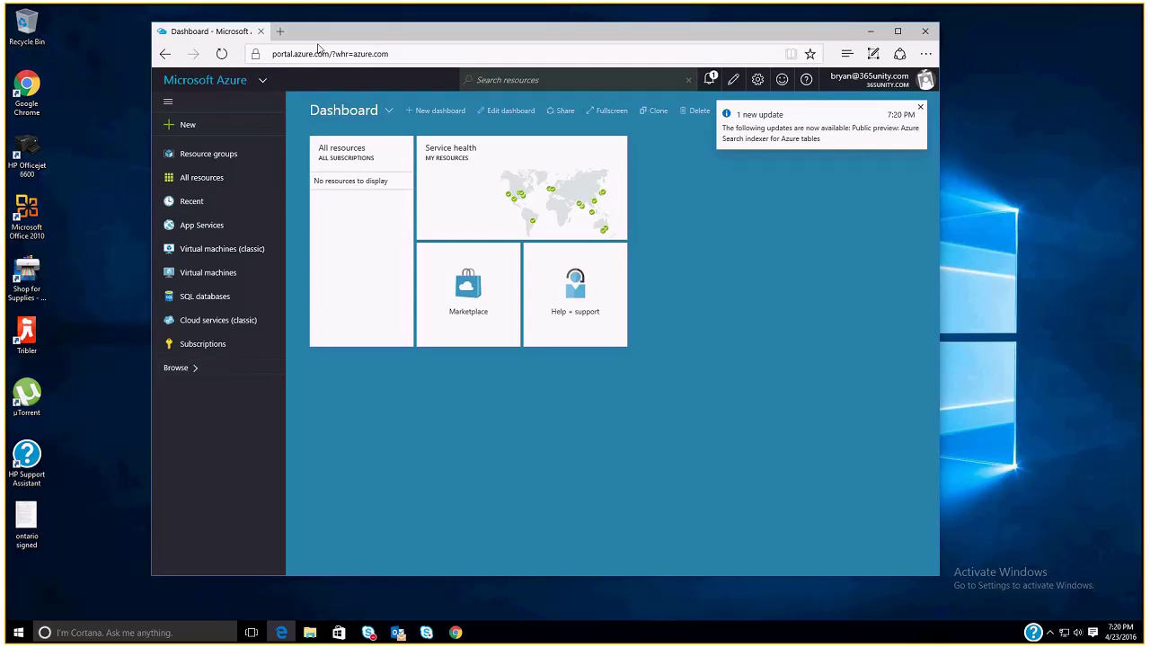
click(180, 368)
click(355, 166)
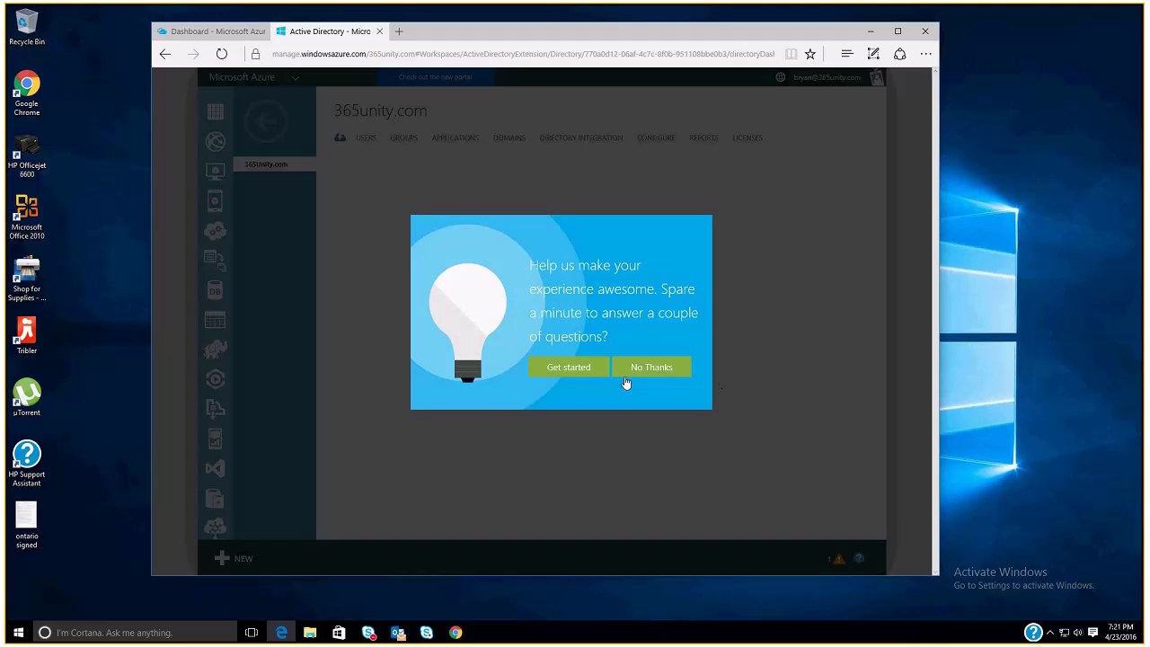
click(625, 373)
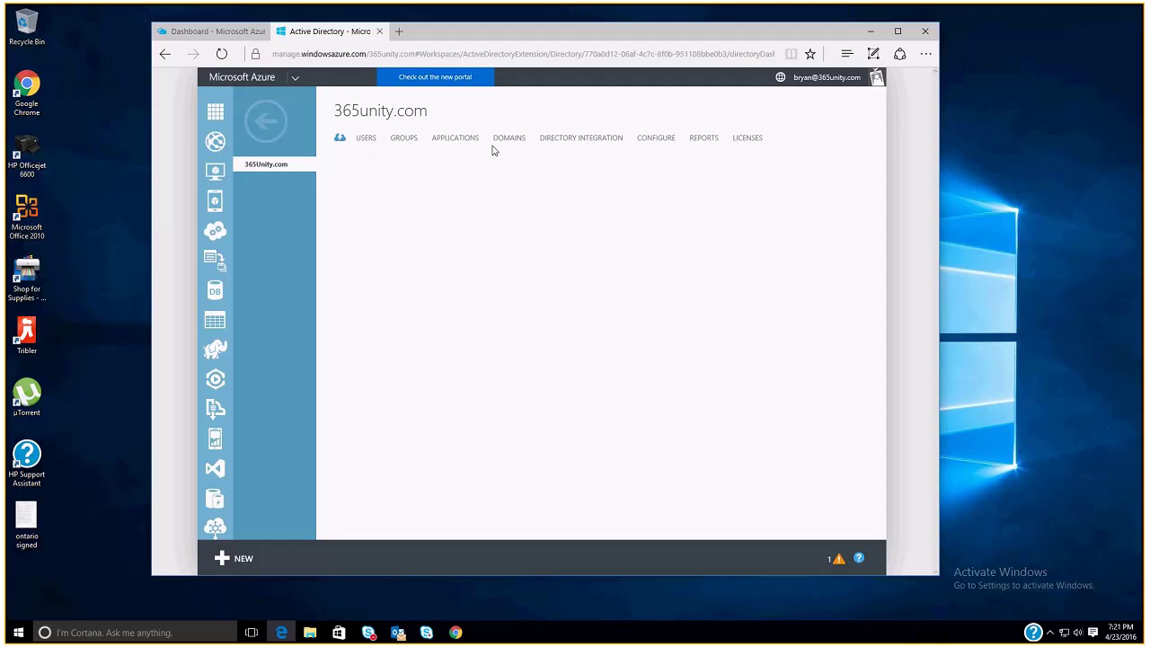
Review the directory's user list and the device settings in its configuration, and close Edge with all its tabs
click(363, 141)
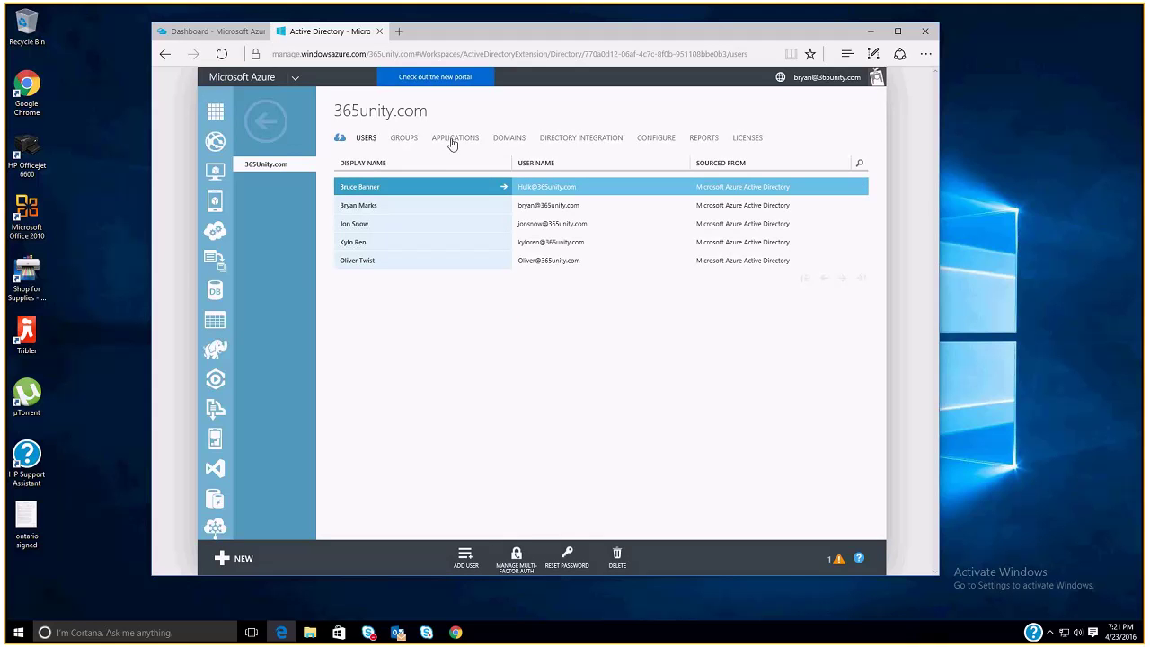
click(673, 142)
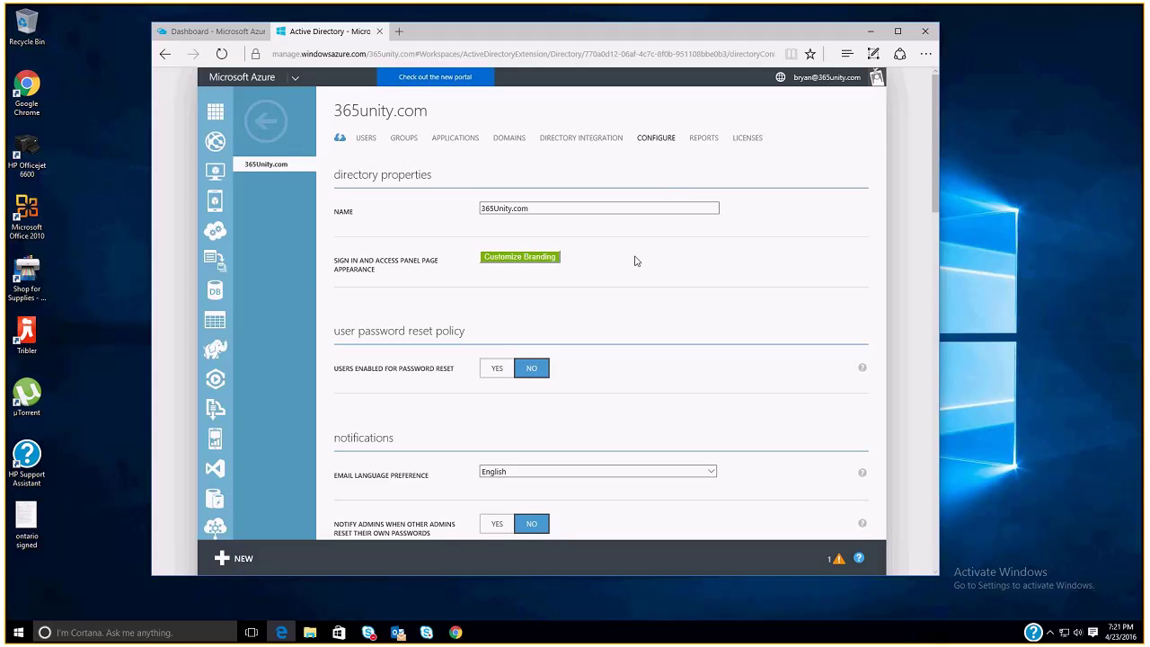
scroll(635, 261, down, 10)
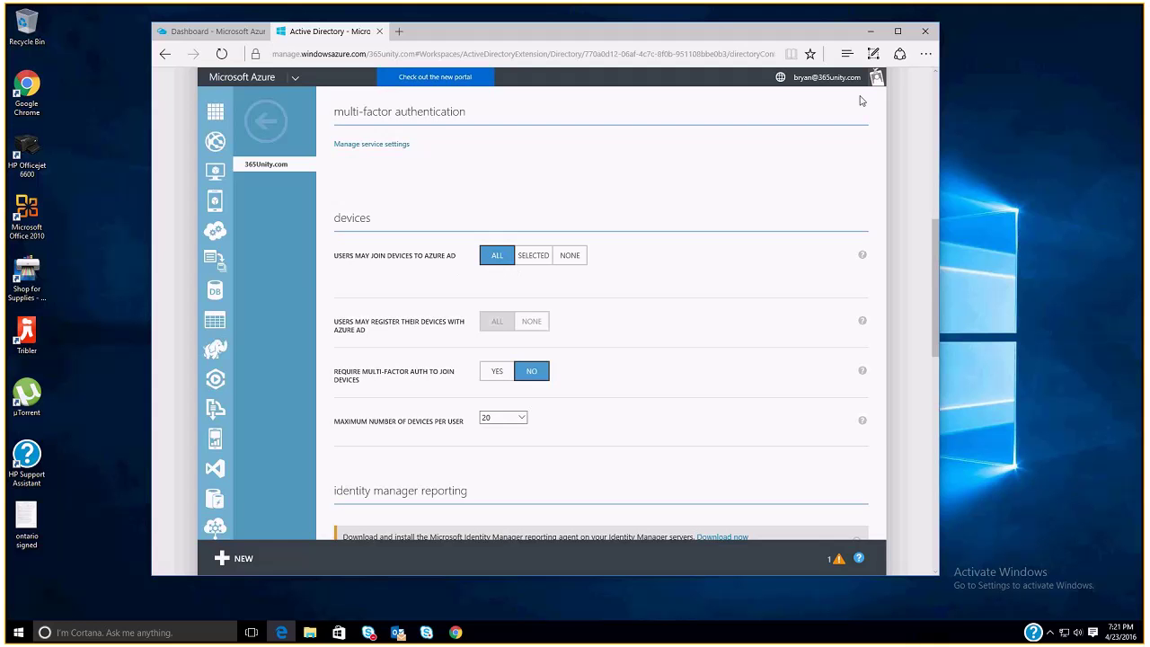
click(924, 31)
click(514, 329)
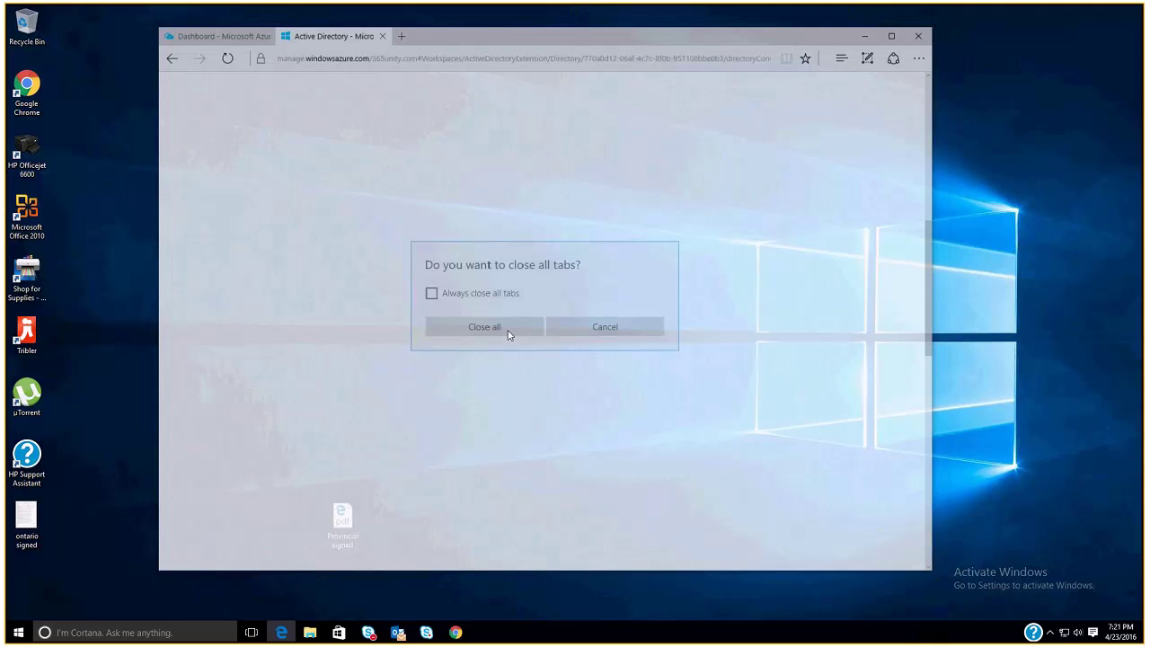
Search Windows for "join" and check the PC's organization in the "Rename your PC or join a domain" settings, closing them after viewing
click(18, 632)
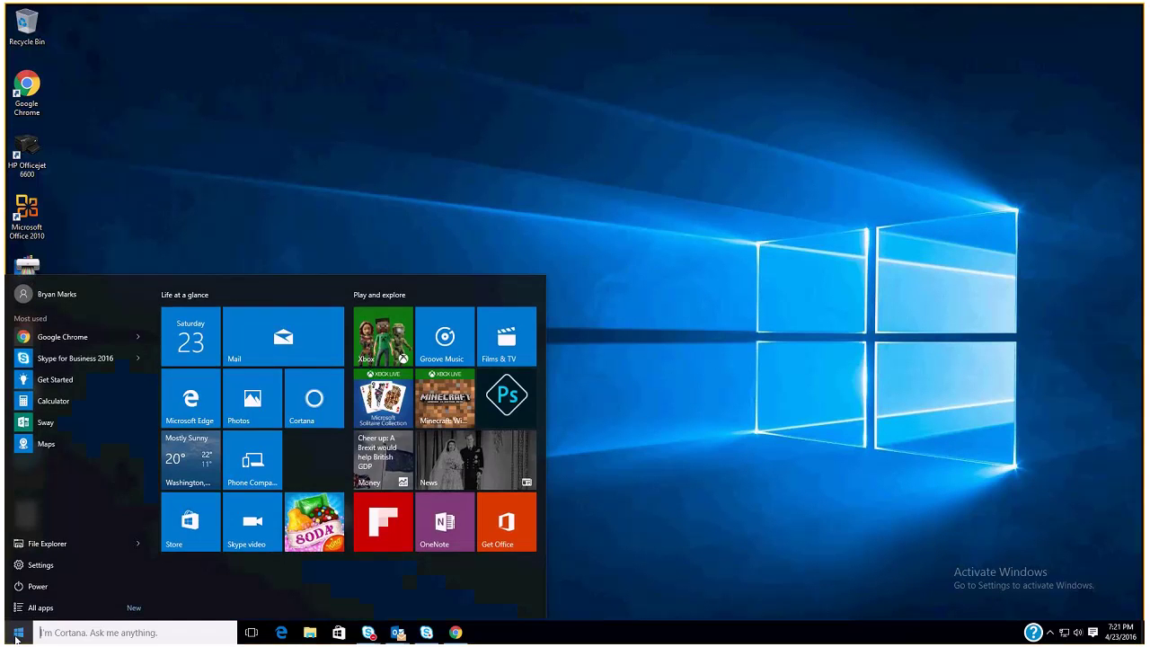
text(join)
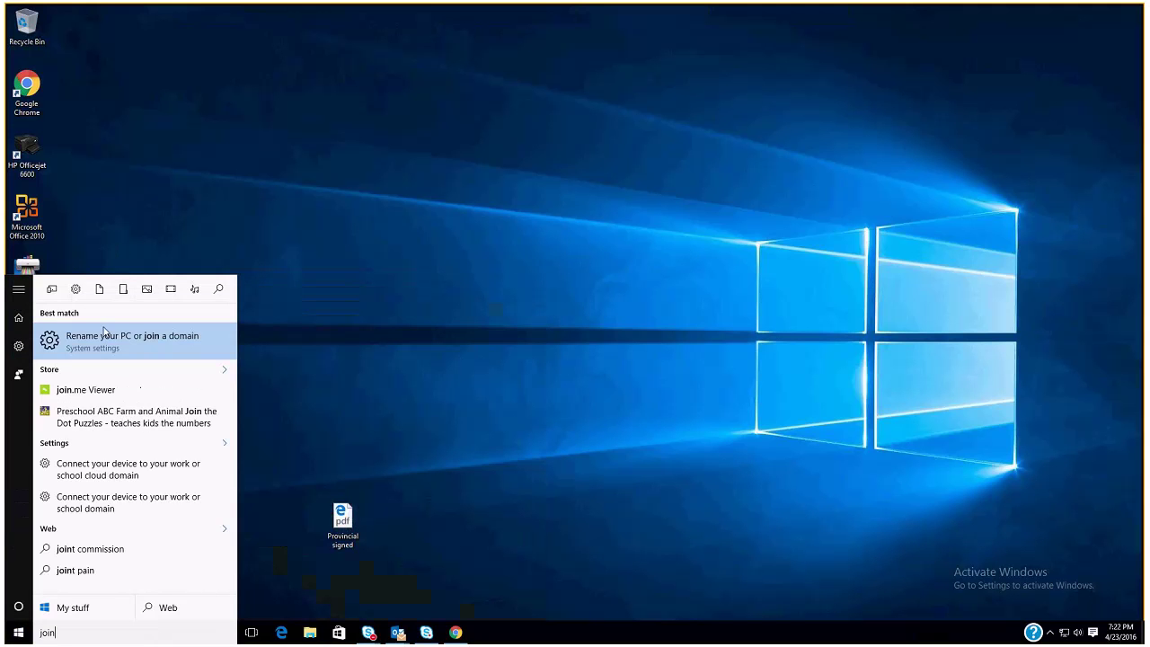
click(157, 342)
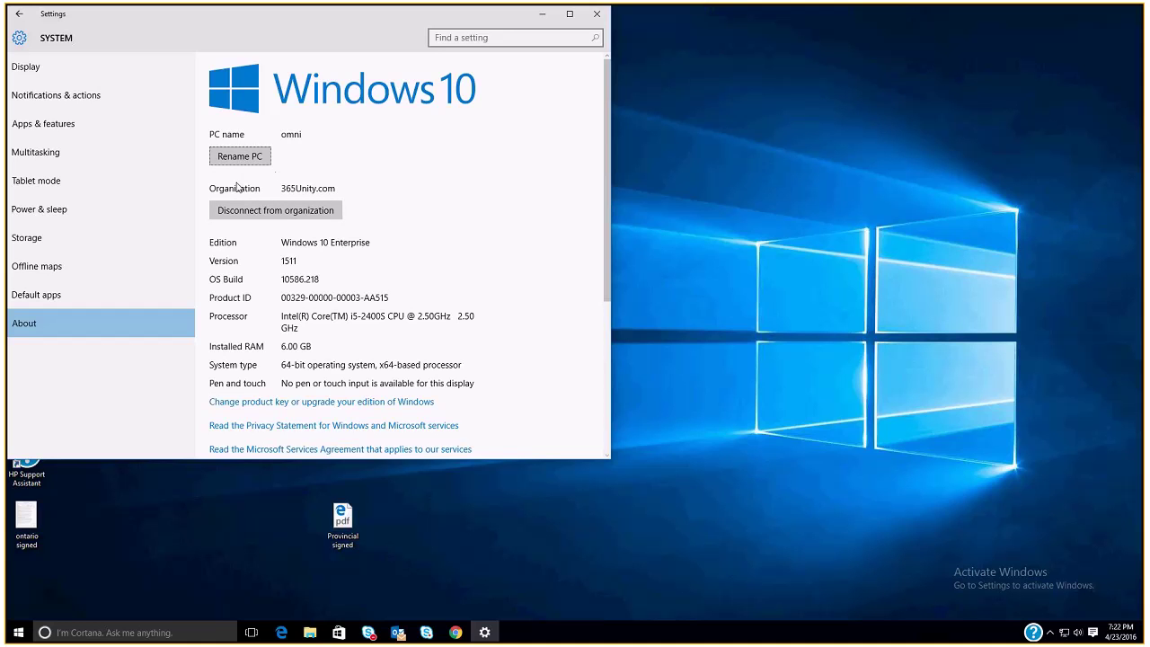
click(597, 15)
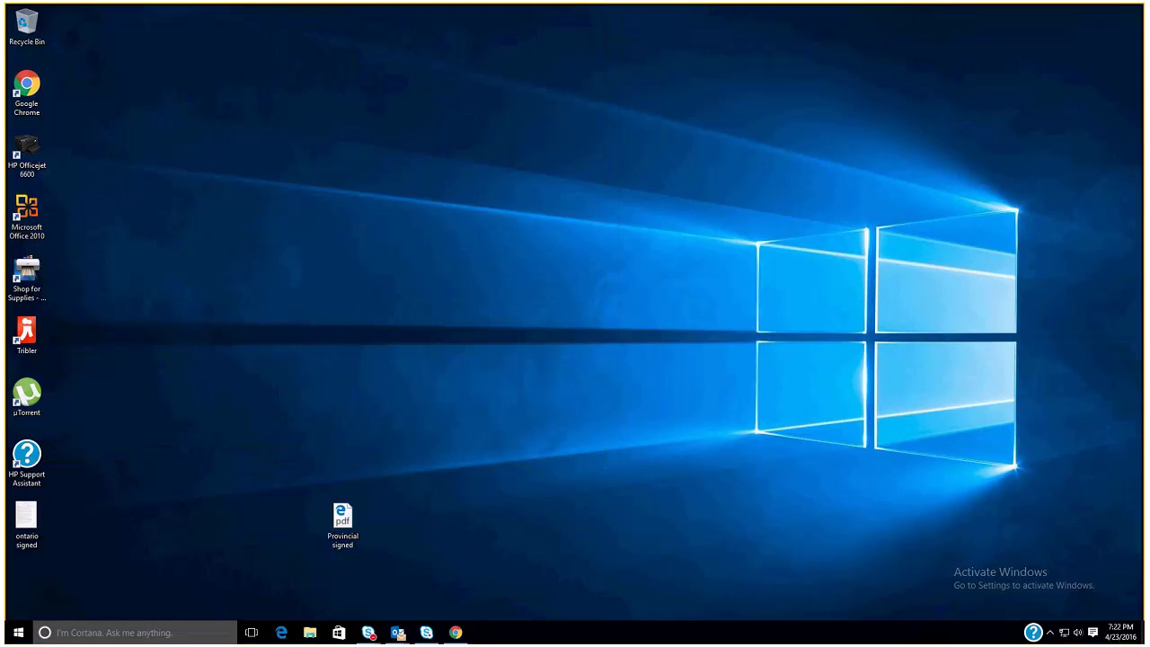
Search Windows for "compu" and check the computer name and workgroup in This PC's properties, closing the window after viewing
click(12, 634)
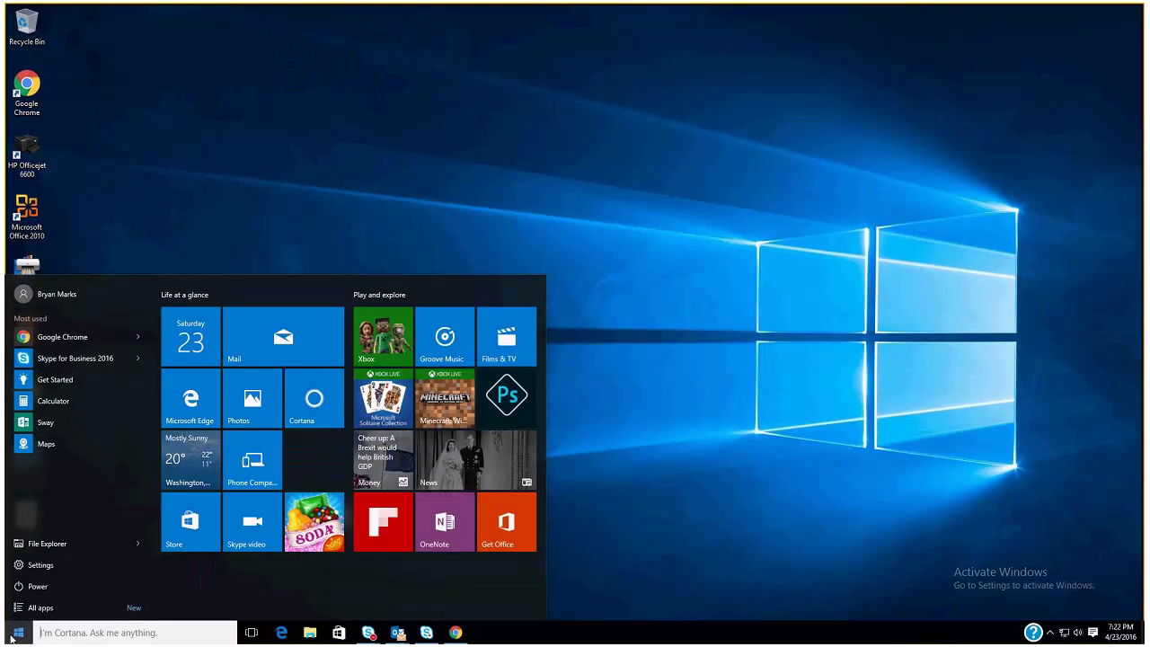
text(compu)
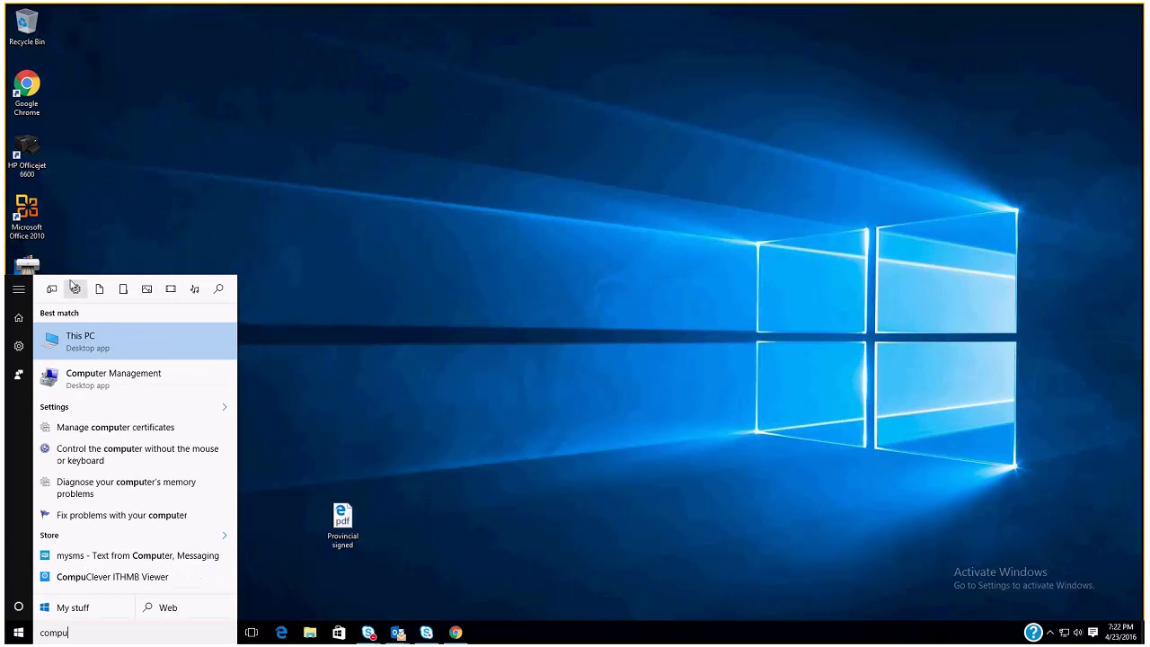
right_click(86, 337)
click(109, 422)
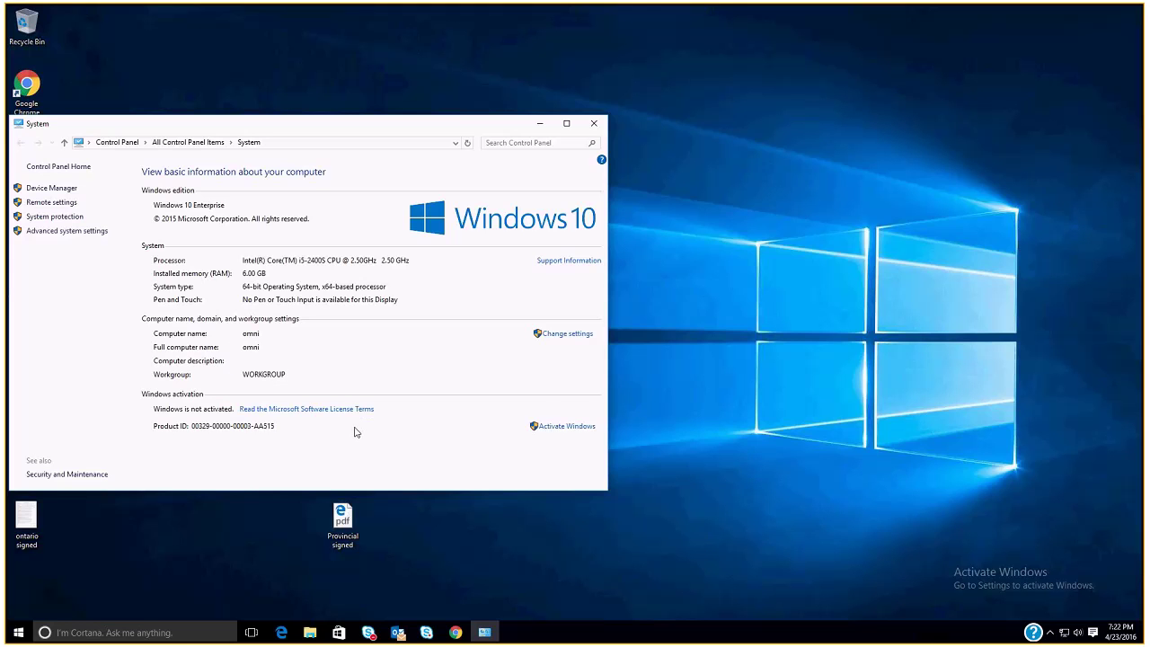
click(593, 124)
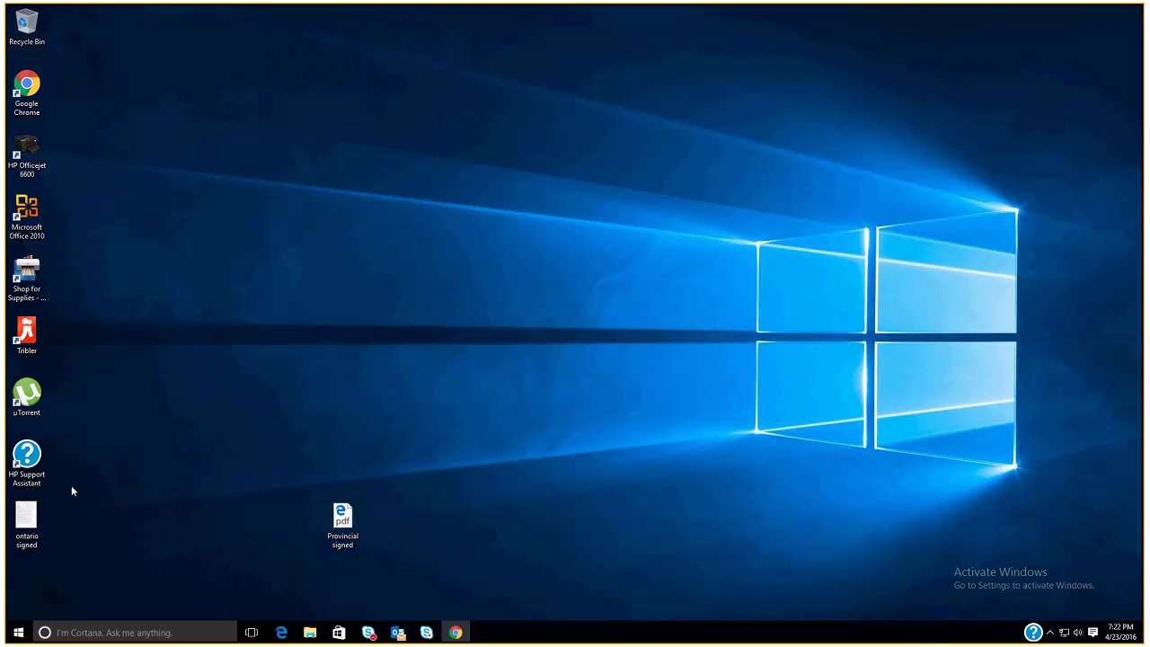
Switch to the Mail app, view the 365unity account's inbox, and minimize the window
click(16, 634)
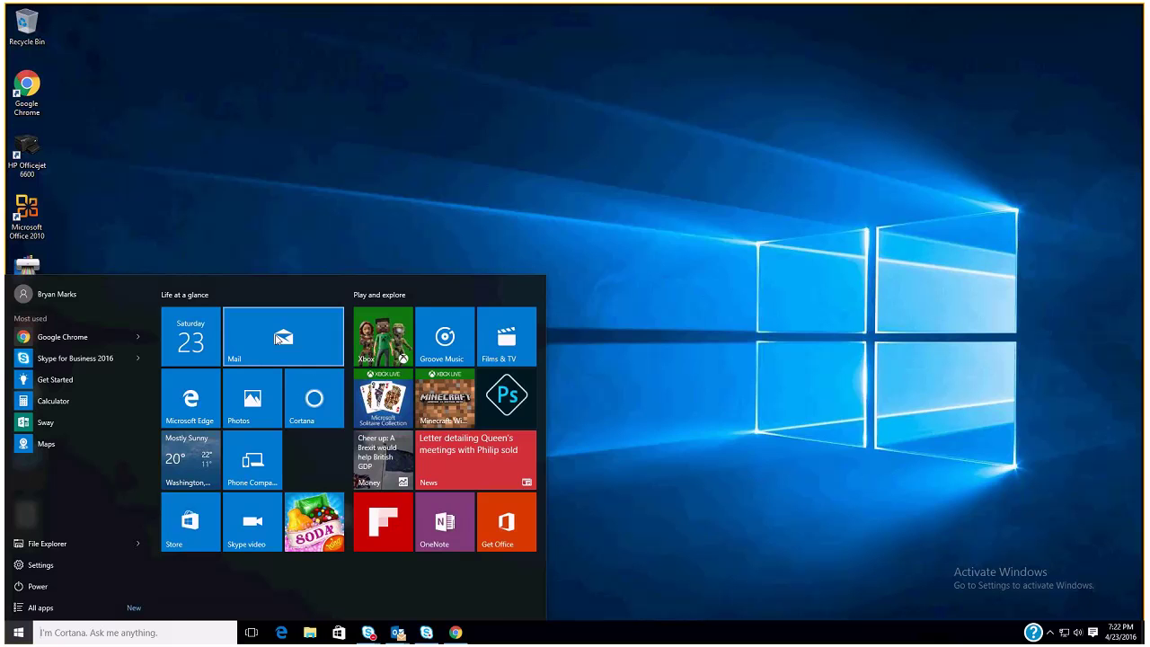
click(278, 339)
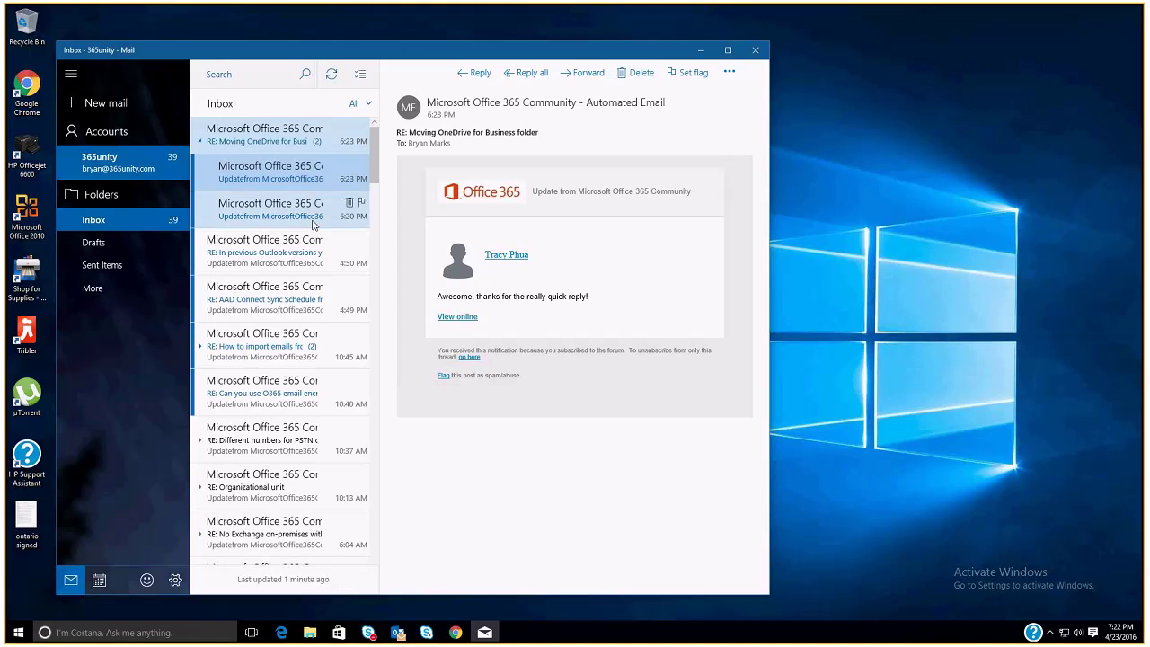
click(702, 50)
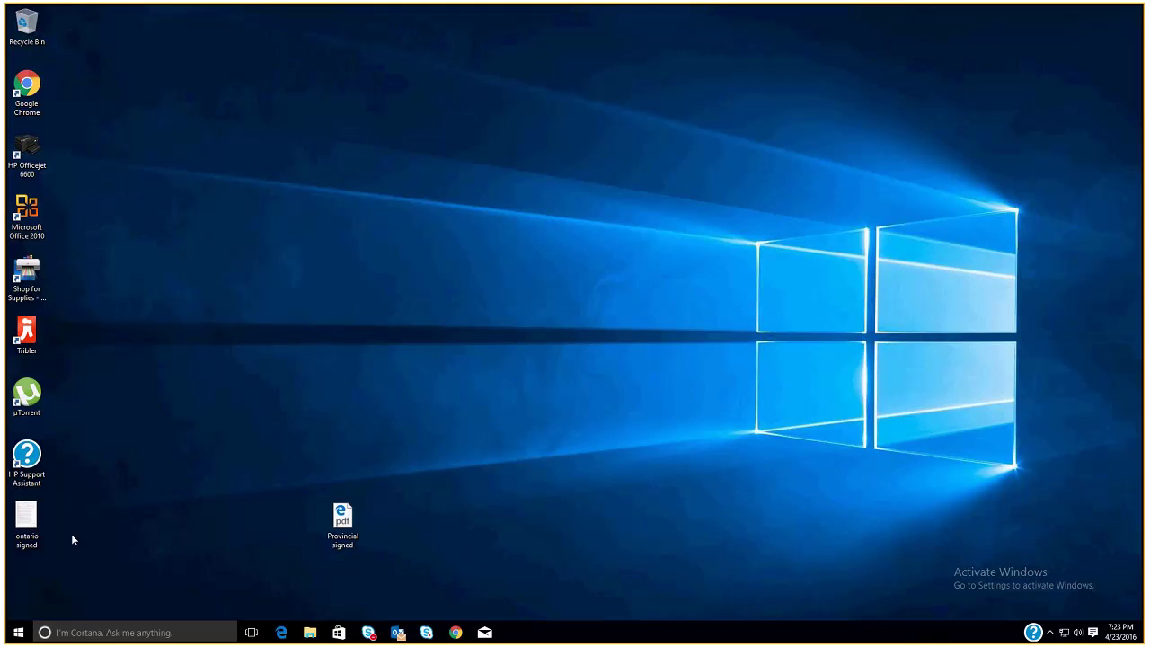
Search Windows for "intern" and open Internet Options
click(14, 636)
text(in)
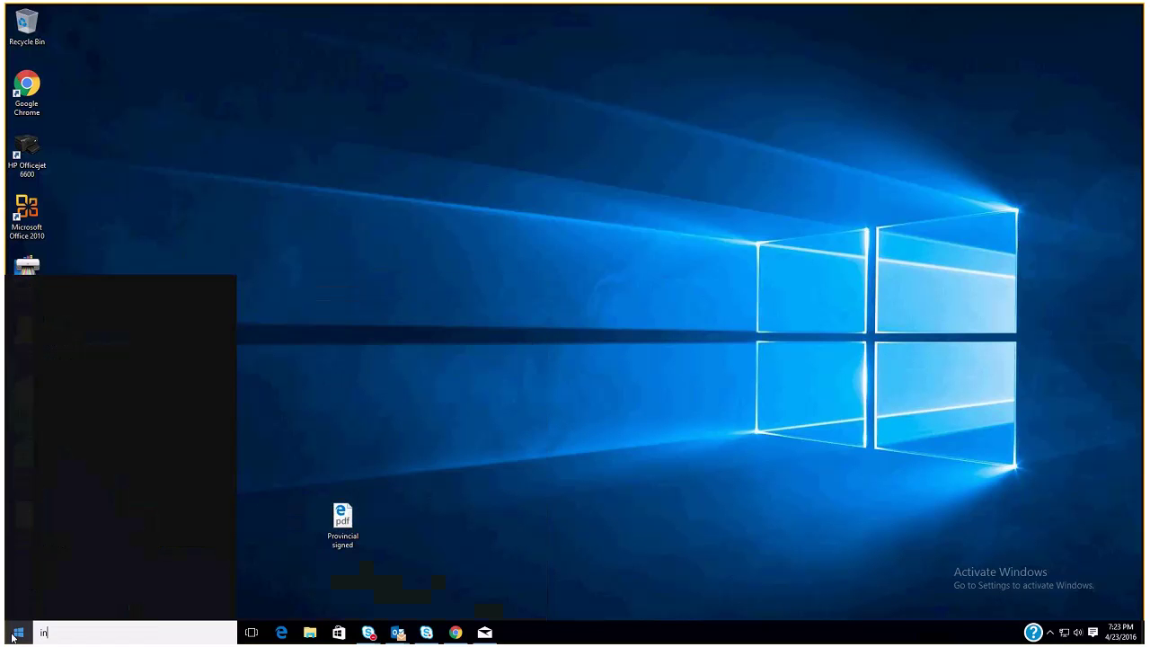
text(tern)
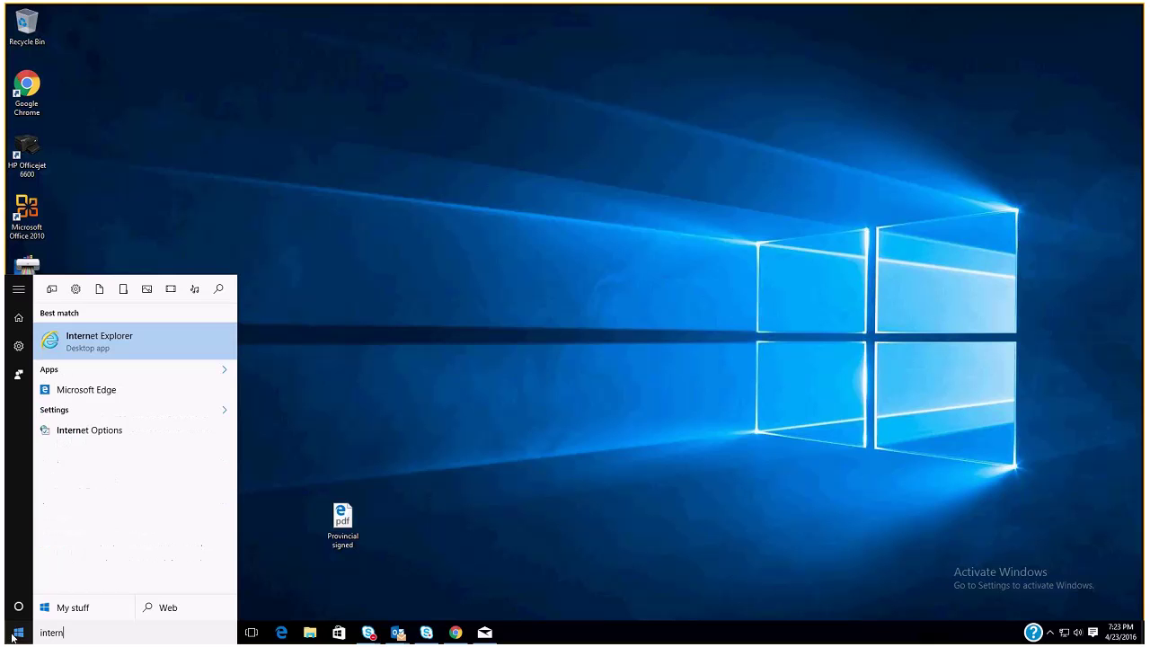
click(85, 430)
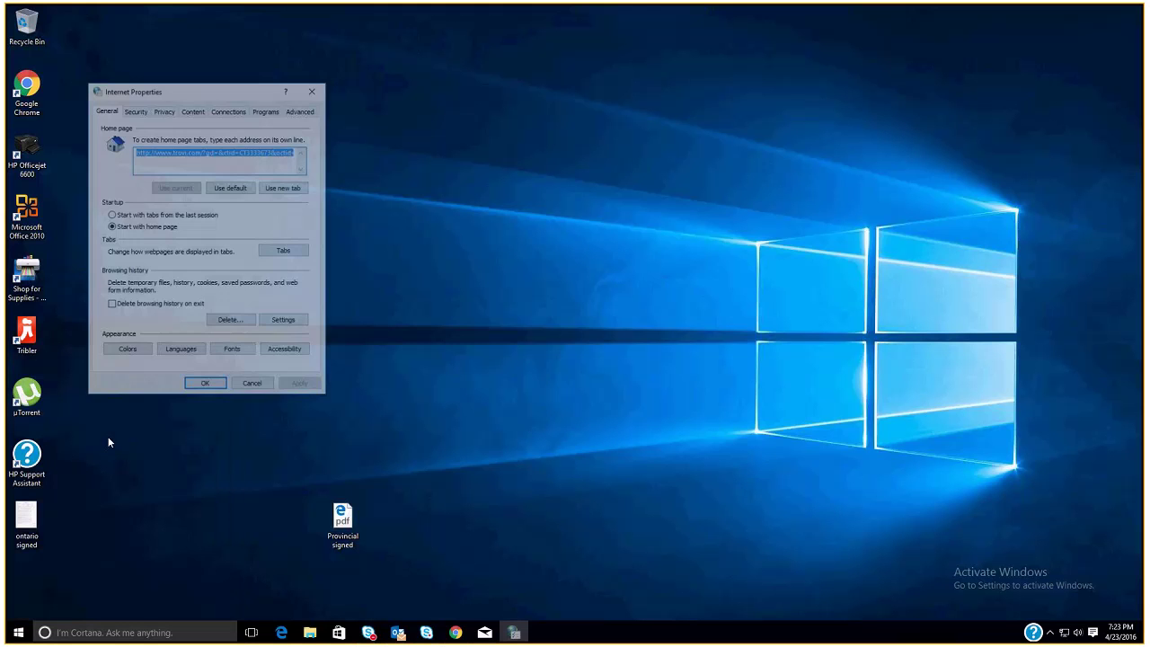
View the list of websites in the Trusted sites security zone, closing Internet Properties after viewing
click(135, 109)
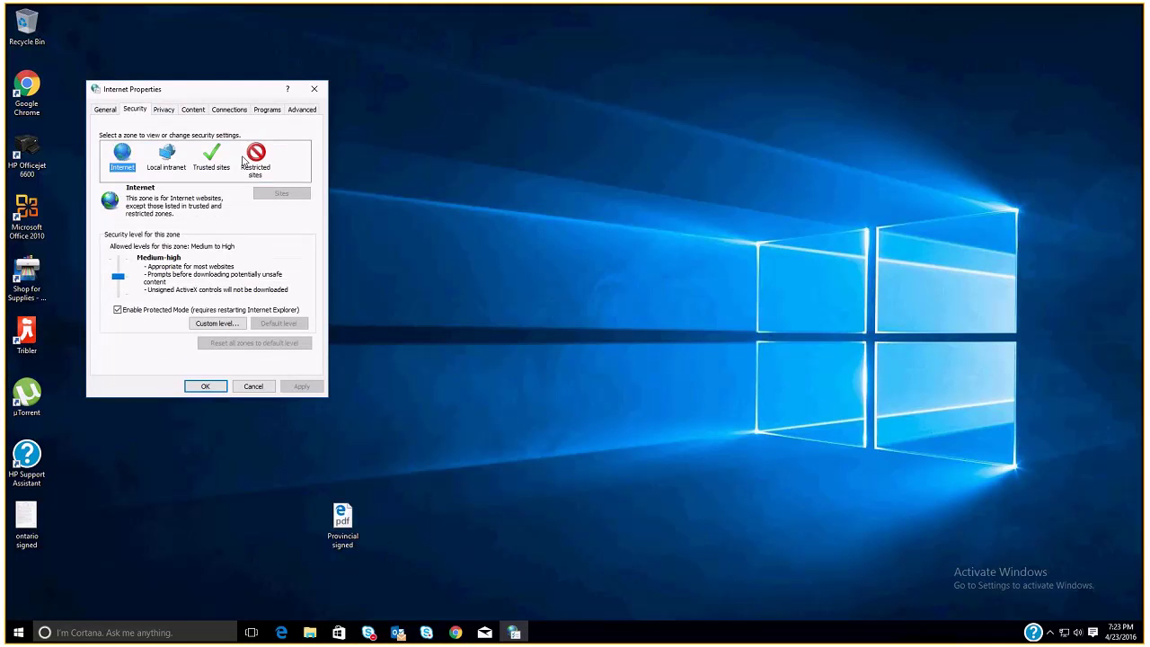
click(211, 158)
click(281, 193)
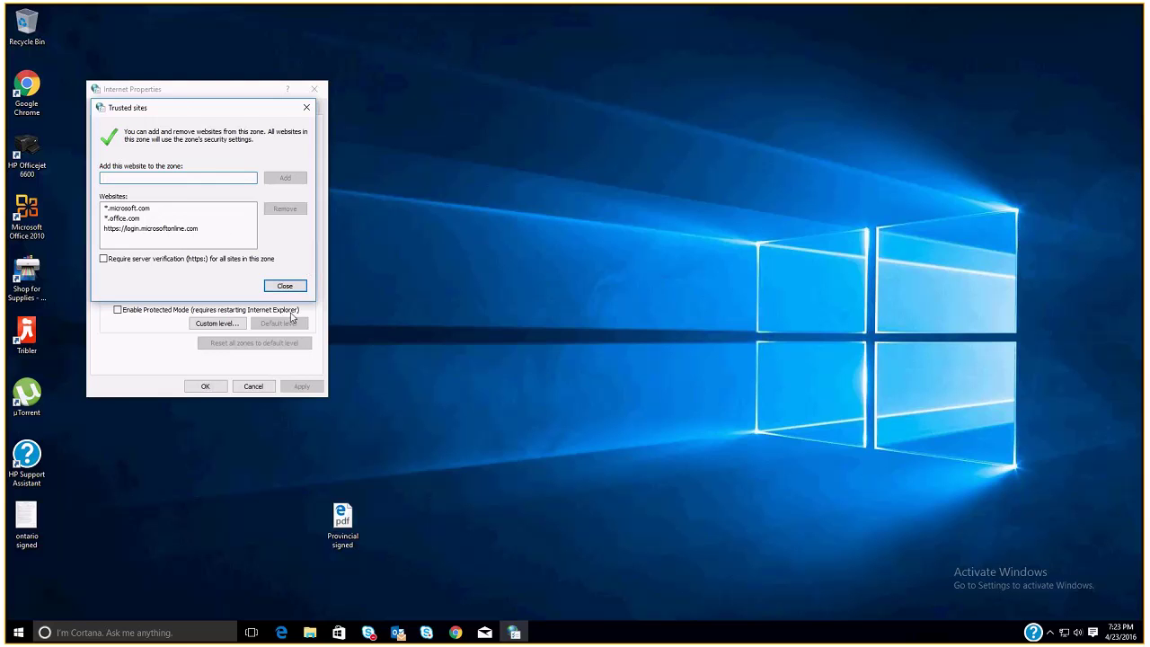
click(284, 285)
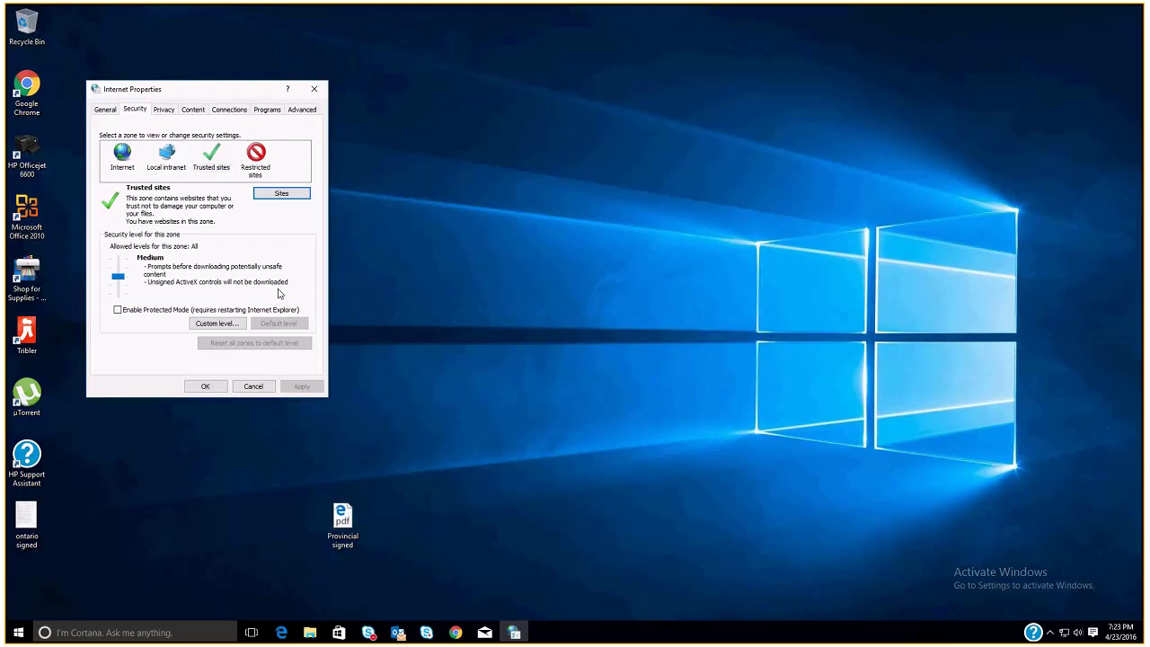
click(203, 387)
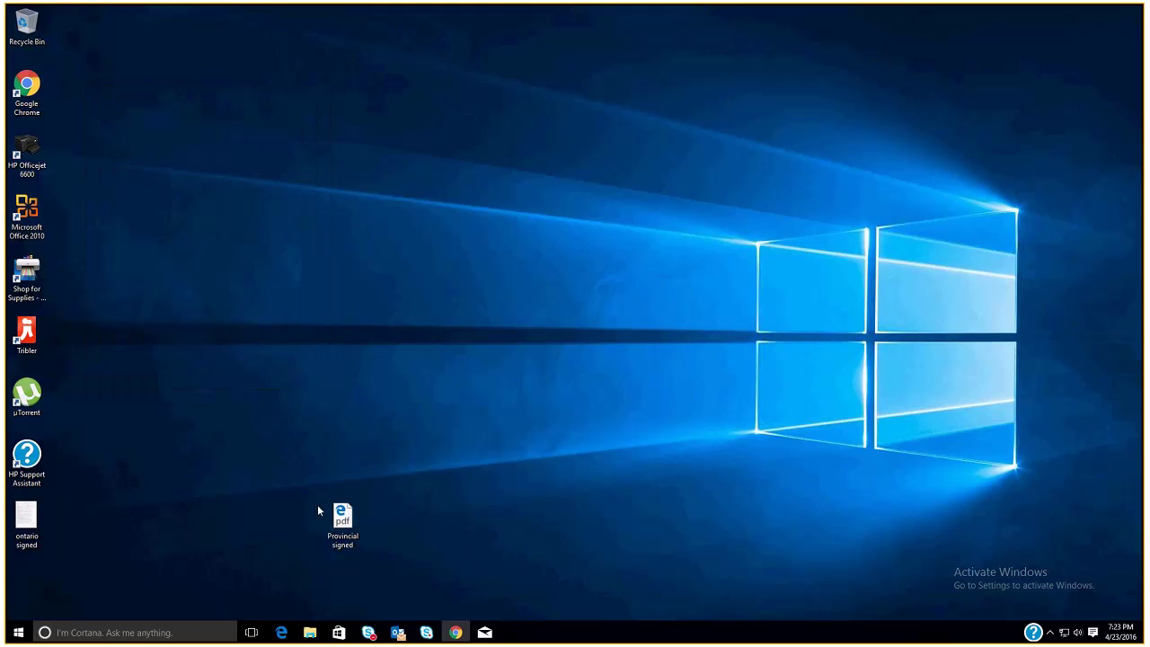
Open Microsoft Edge and load the Office 365 portal at portal.office.com
click(282, 632)
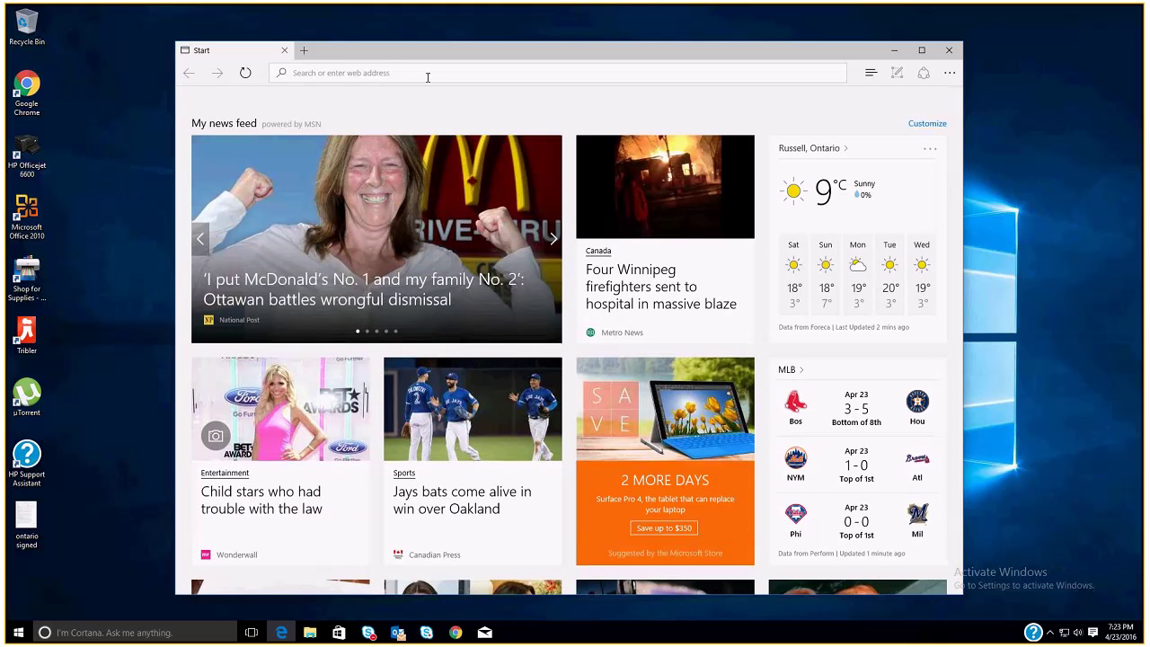
text(portal.office.com/)
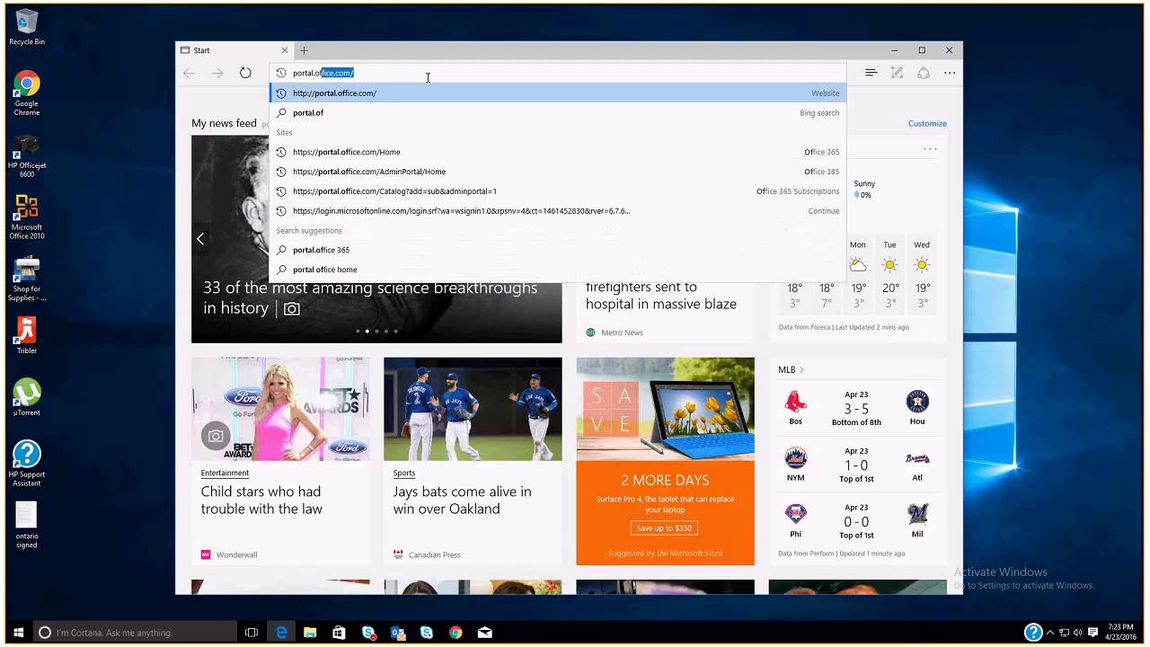
key(Return)
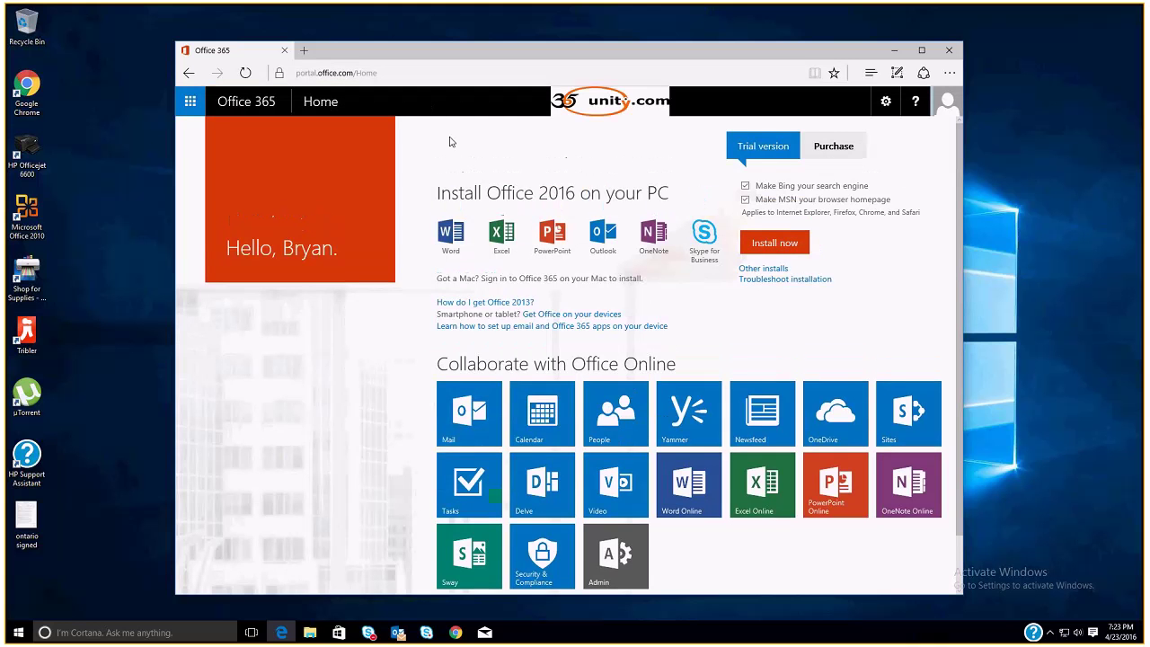
Switch to Chrome, load portal.office.com in a new tab, choose the listed 365unity account for sign-in, and minimize the window
click(456, 632)
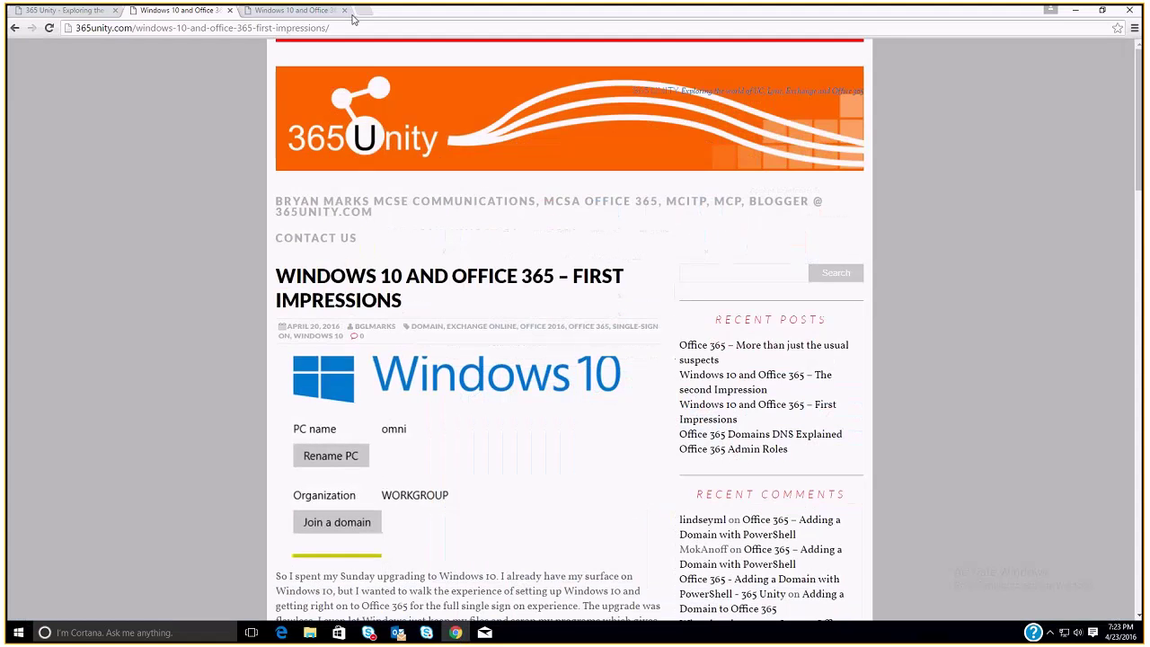
click(358, 12)
text(portal)
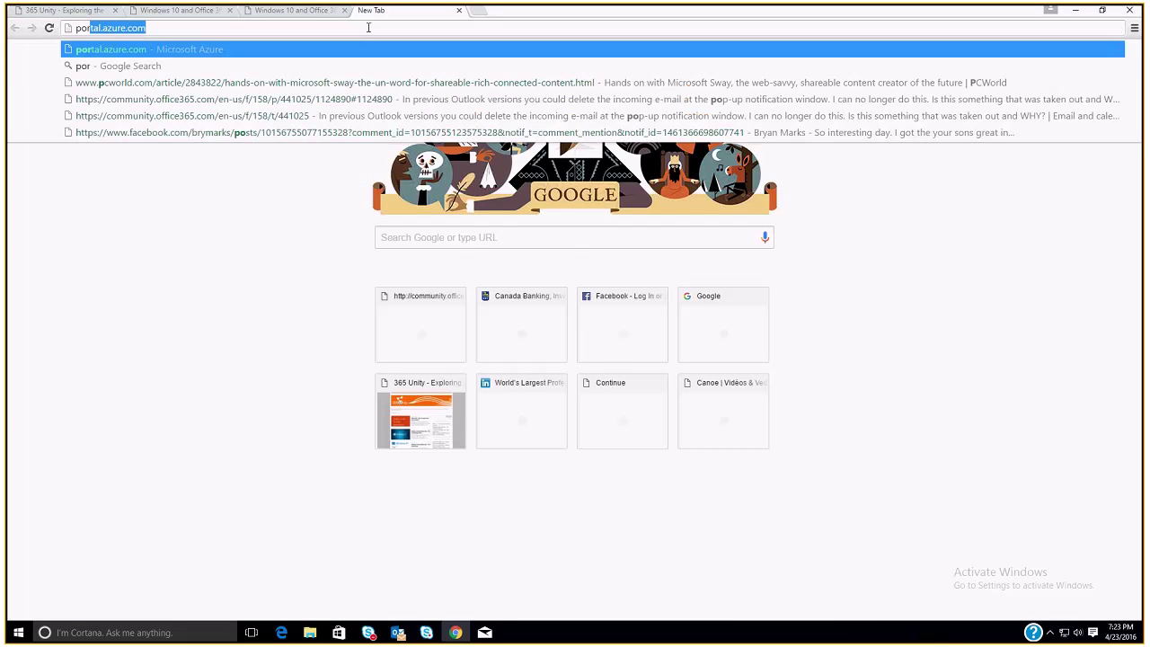
text(.)
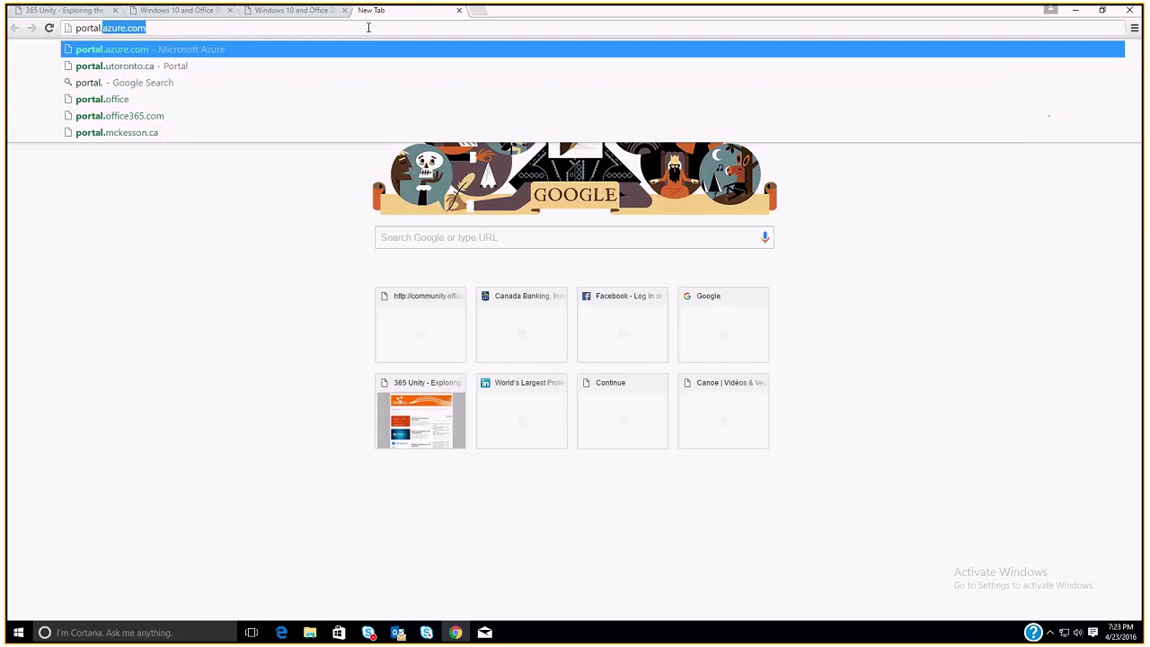
text(office.com)
key(Return)
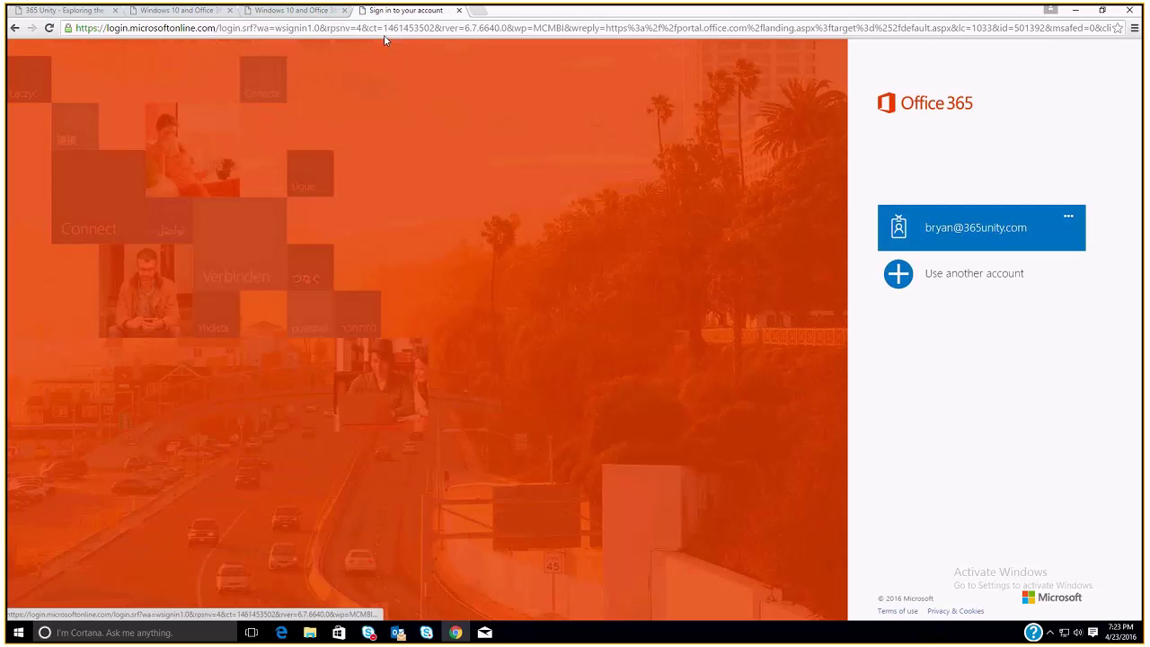
click(914, 236)
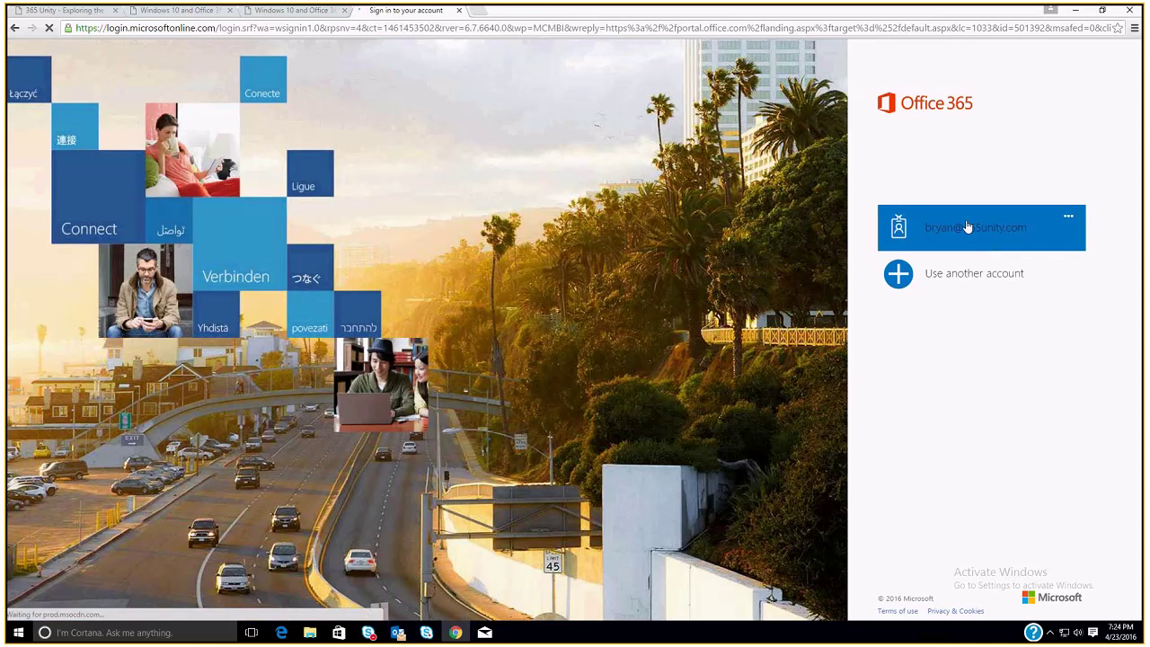
click(1076, 11)
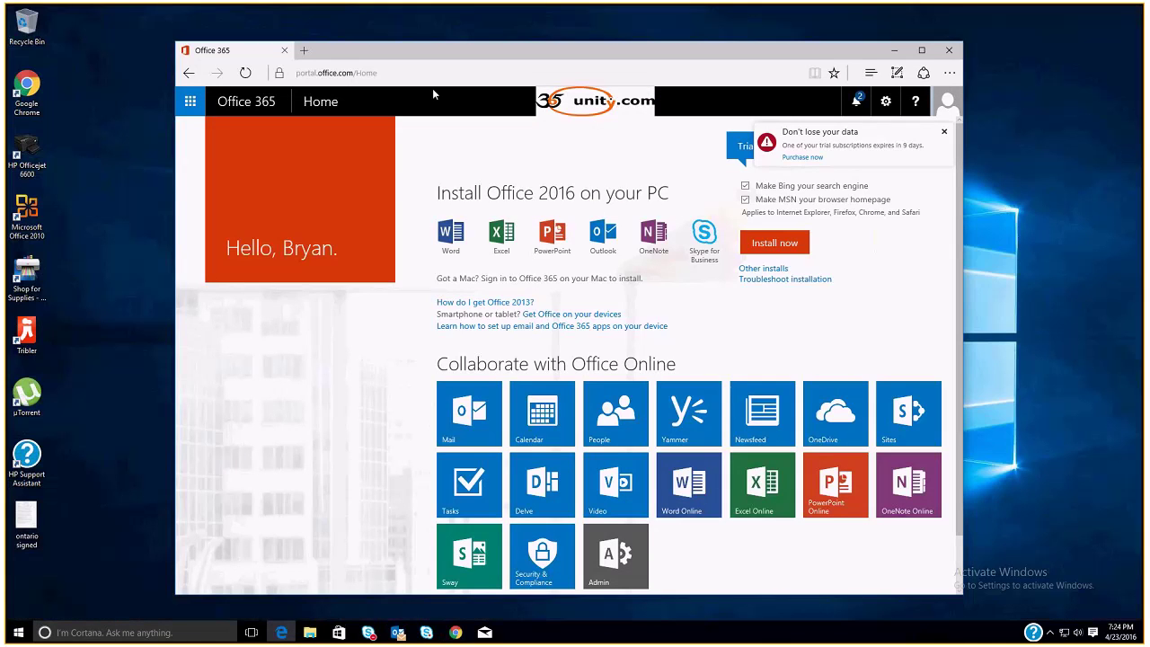
Open the Office 365 mailbox at outlook.office.com in a new Edge tab
click(304, 50)
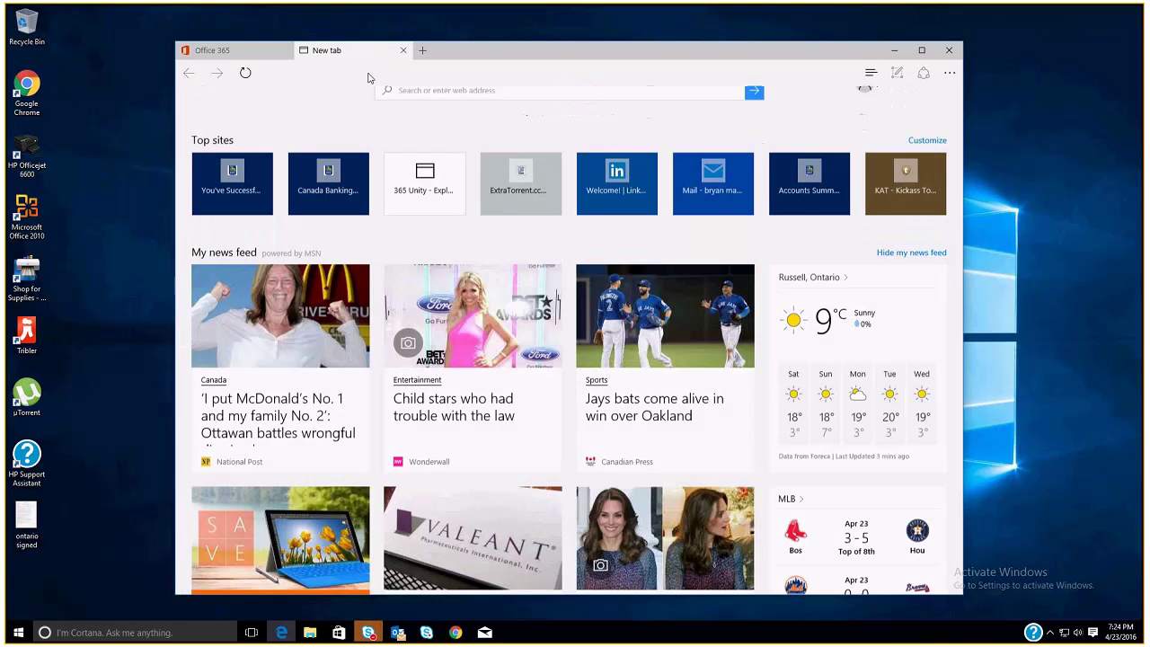
text(office.)
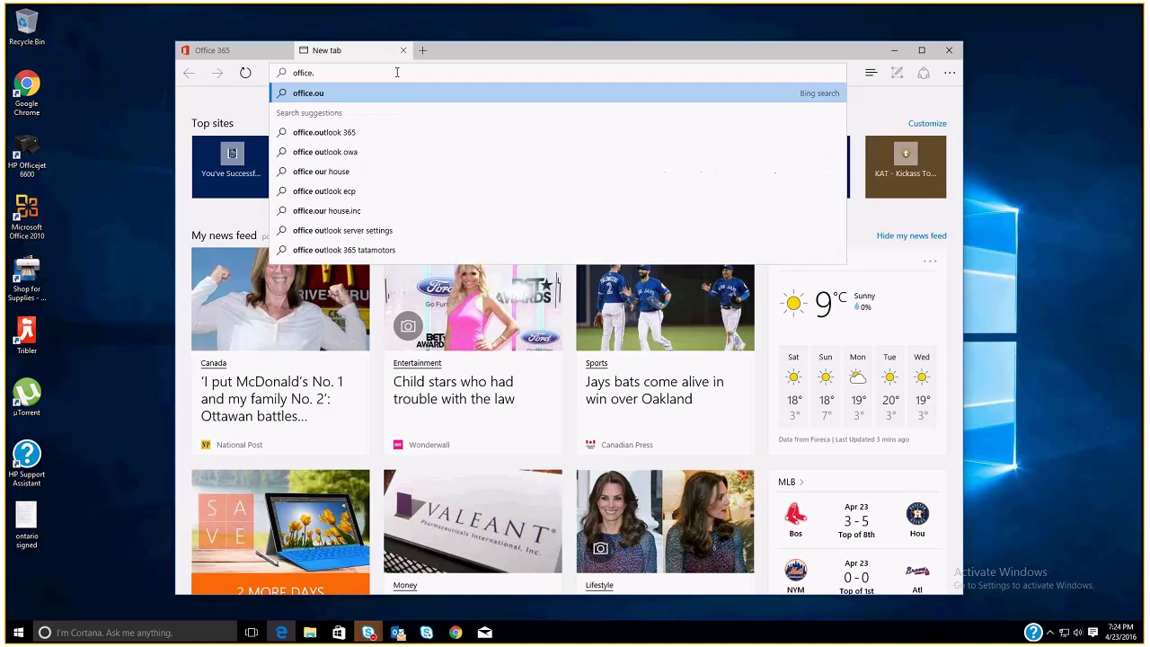
key(BackSpace)
key(BackSpace)
key(BackSpace)
key(BackSpace)
key(BackSpace)
key(BackSpace)
key(BackSpace)
text(outlook.)
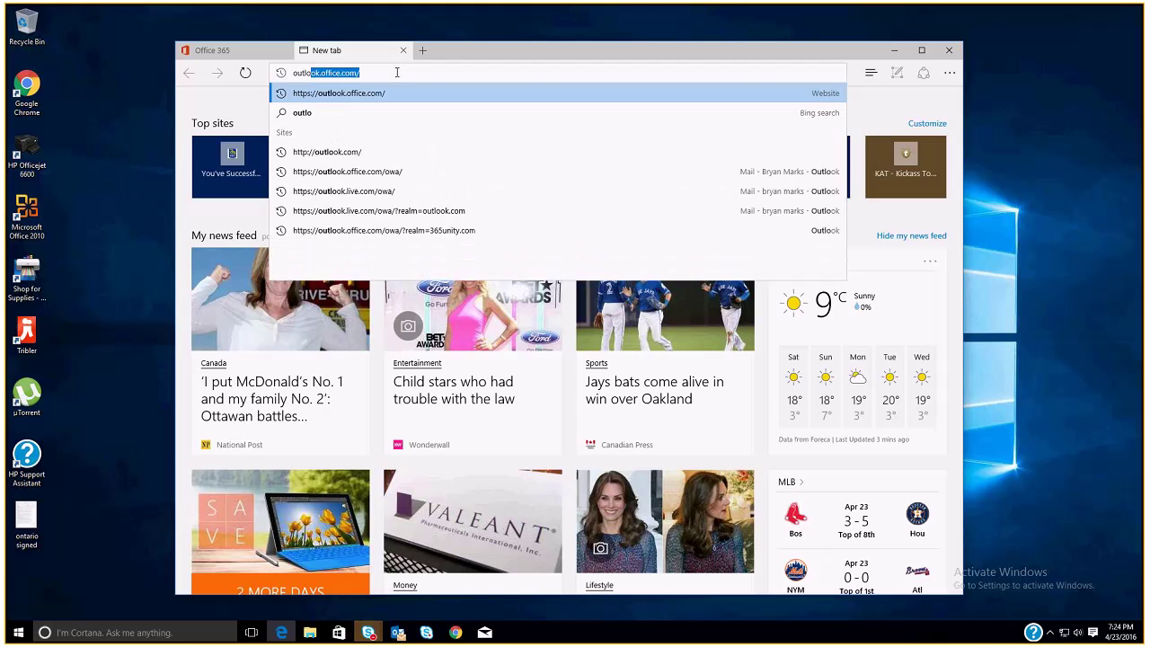
key(Return)
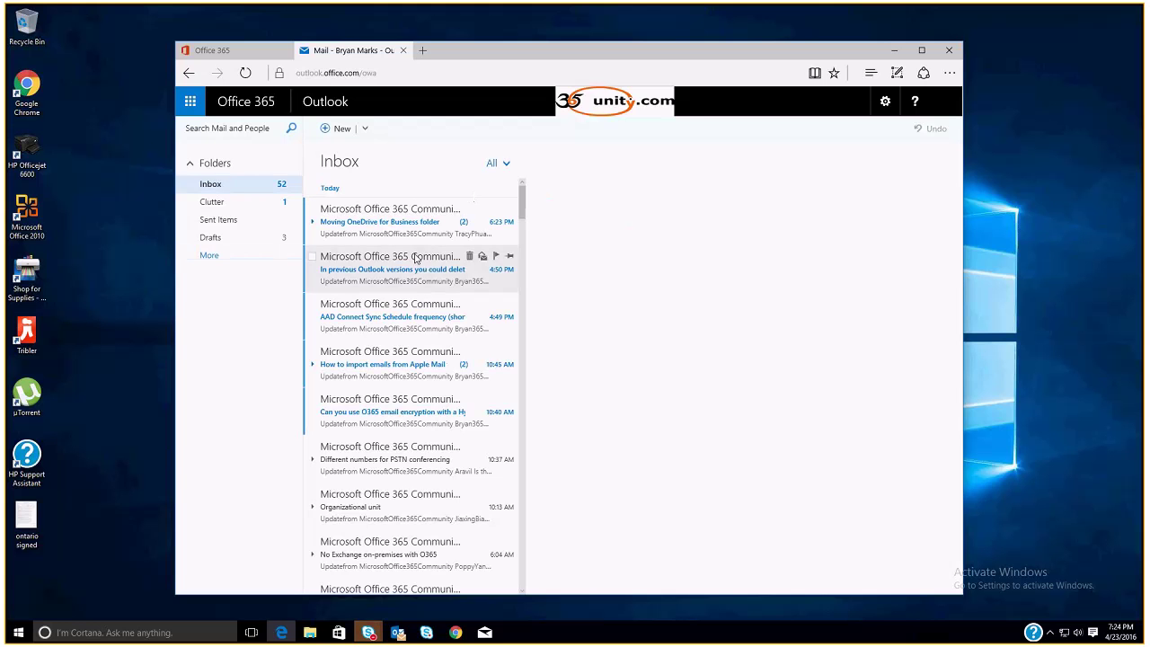
Open the Azure portal at portal.azure.com in another new Edge tab
click(422, 50)
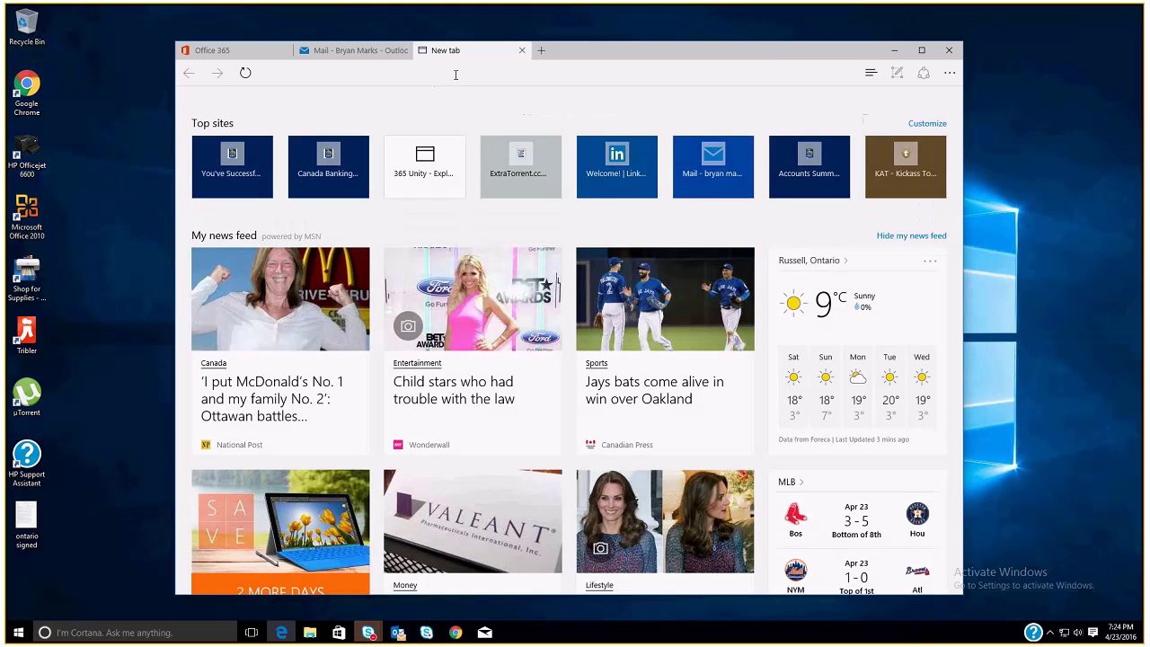
text(portal.azure)
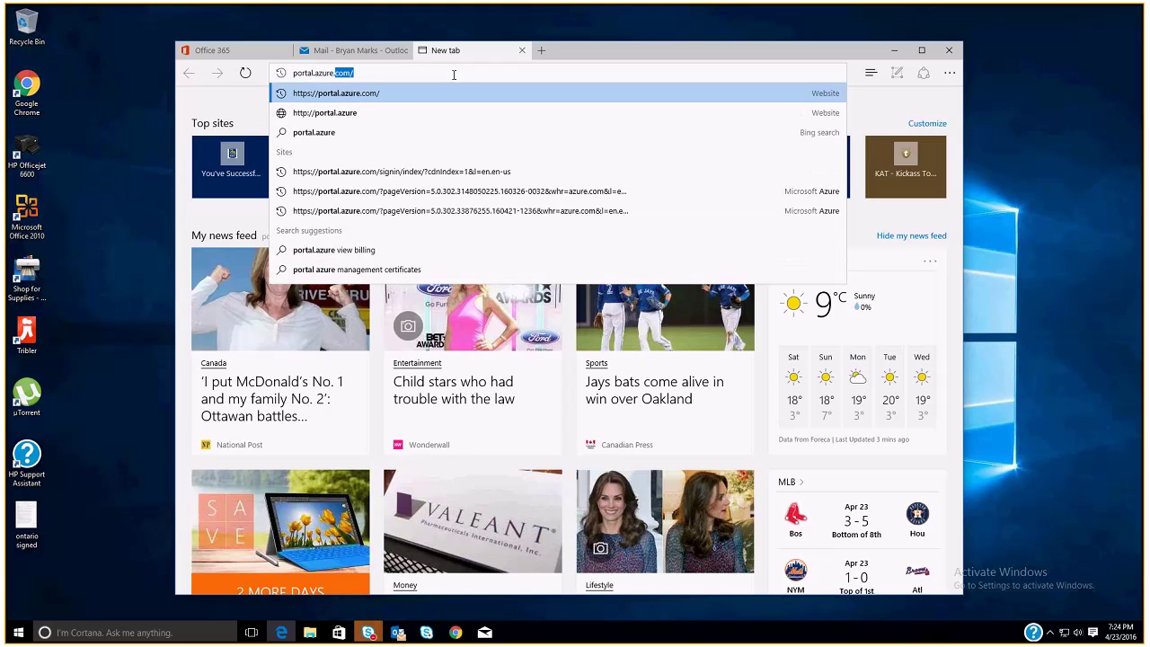
key(Return)
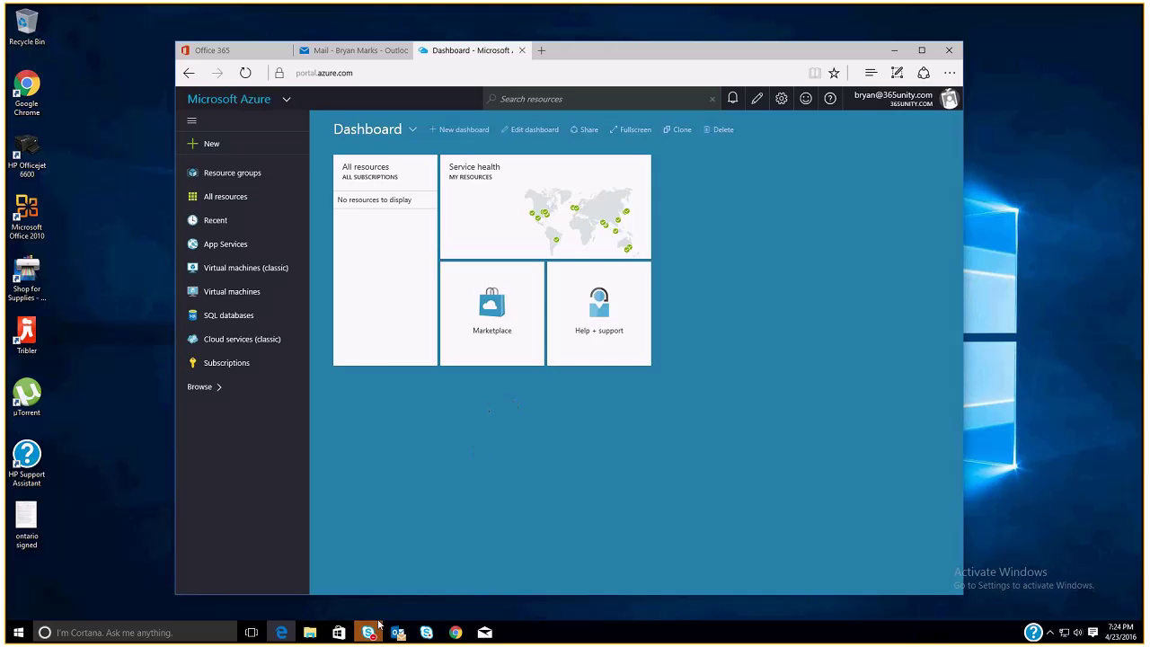
View the Skype for Business conversation window, and minimize both it and the Edge window
click(413, 582)
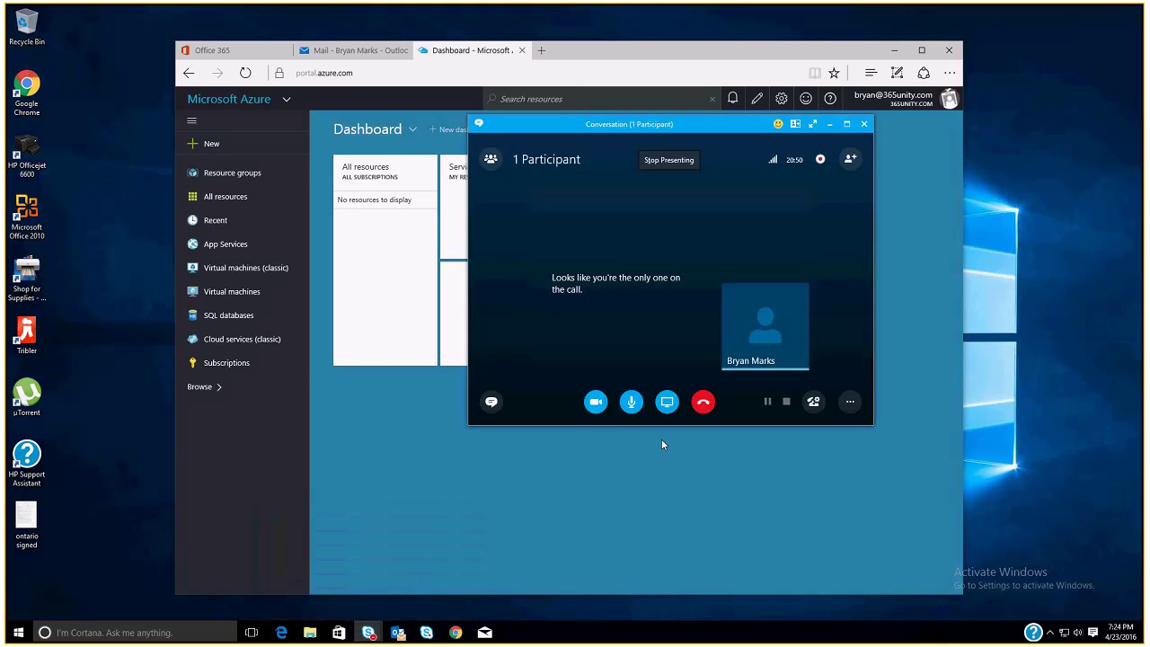
click(829, 124)
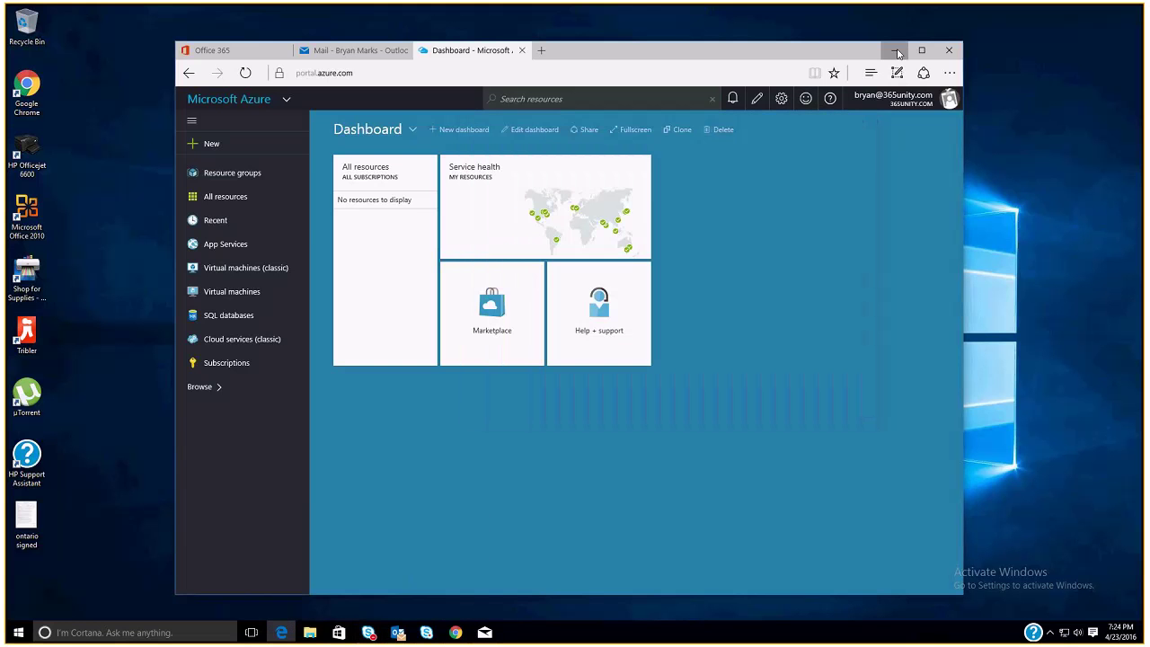
click(895, 50)
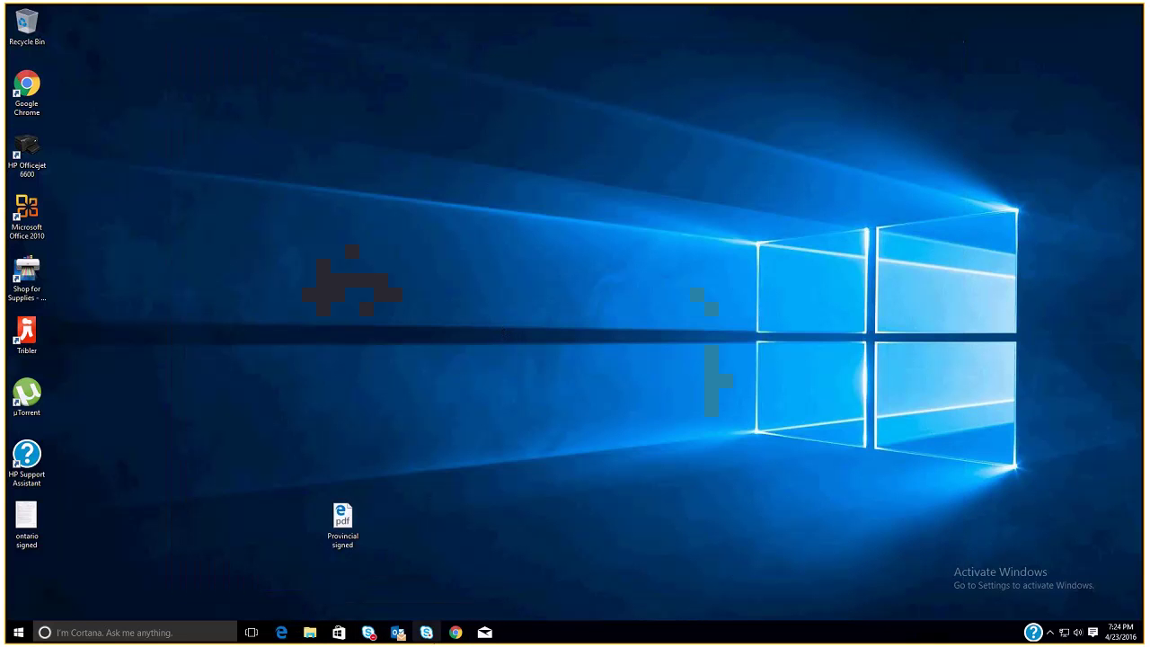
Switch to Chrome, review the 365Unity posts on Windows 10 and Office 365, reading through "The Second Impression", and minimize the window
click(454, 633)
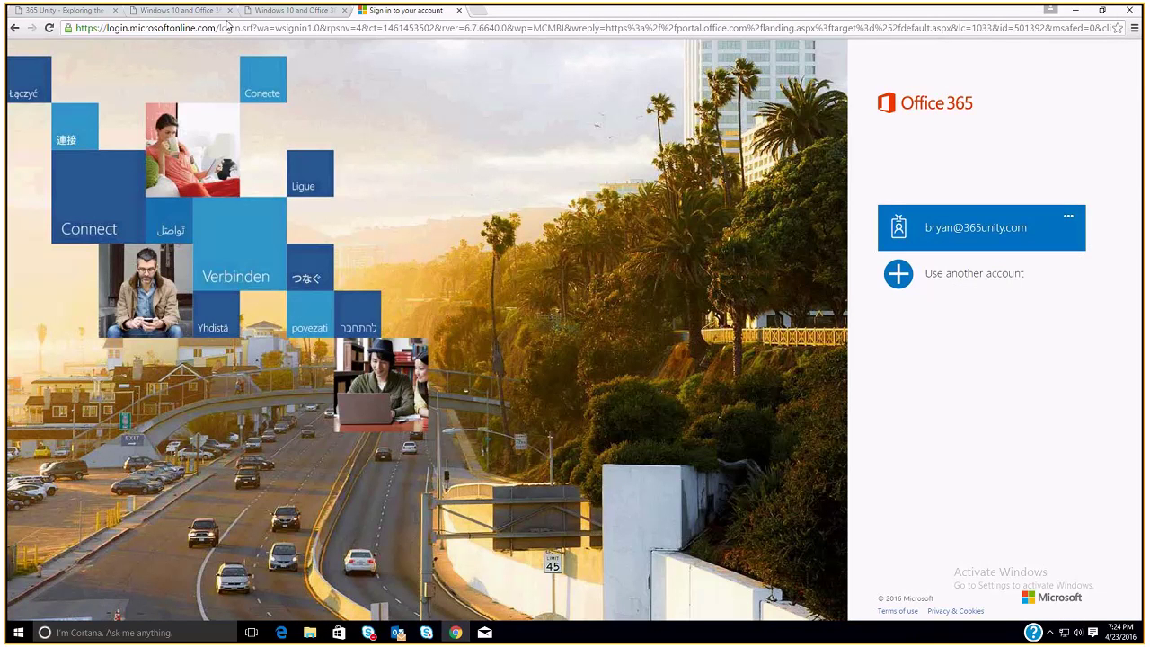
click(215, 11)
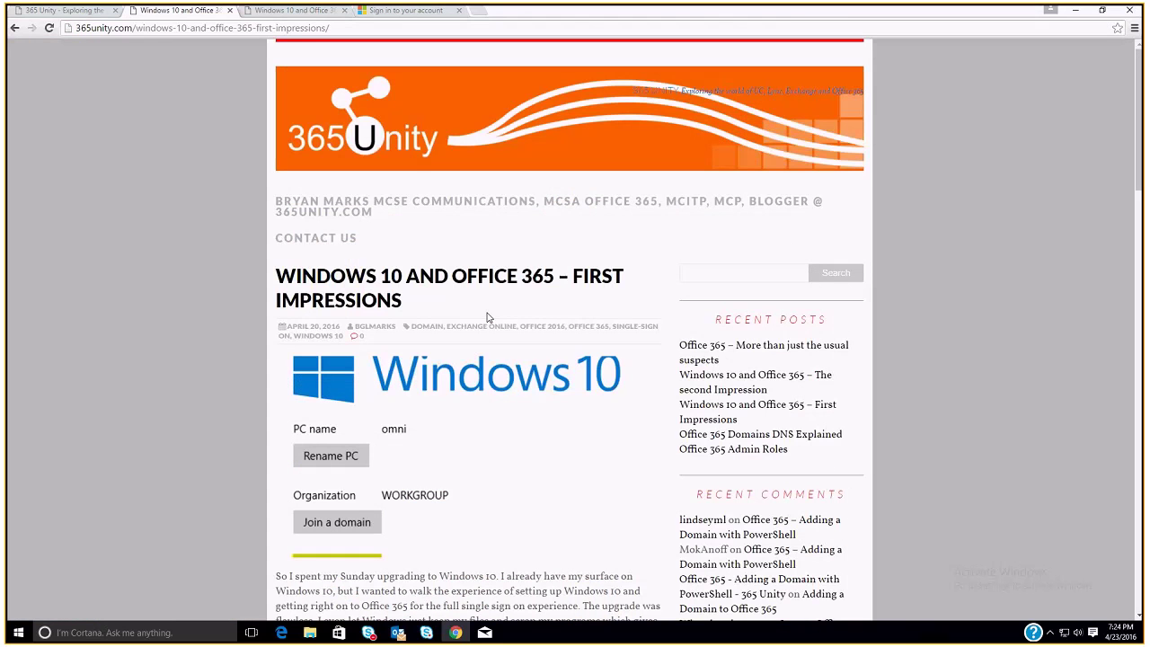
click(277, 13)
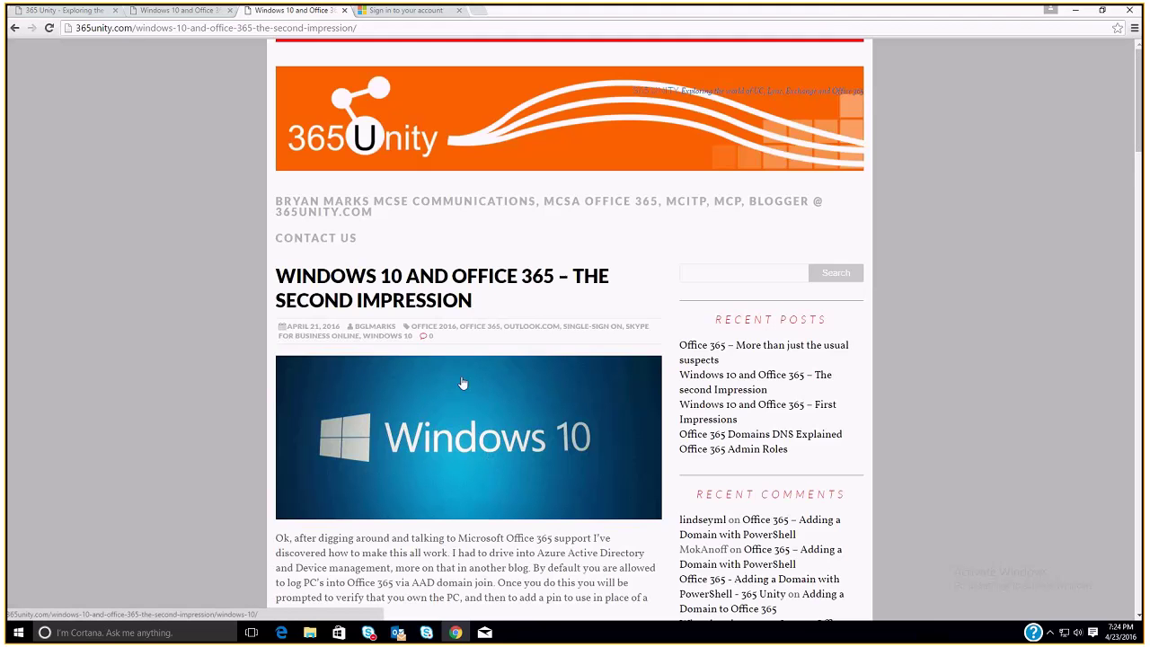
scroll(485, 392, down, 1)
scroll(485, 392, down, 4)
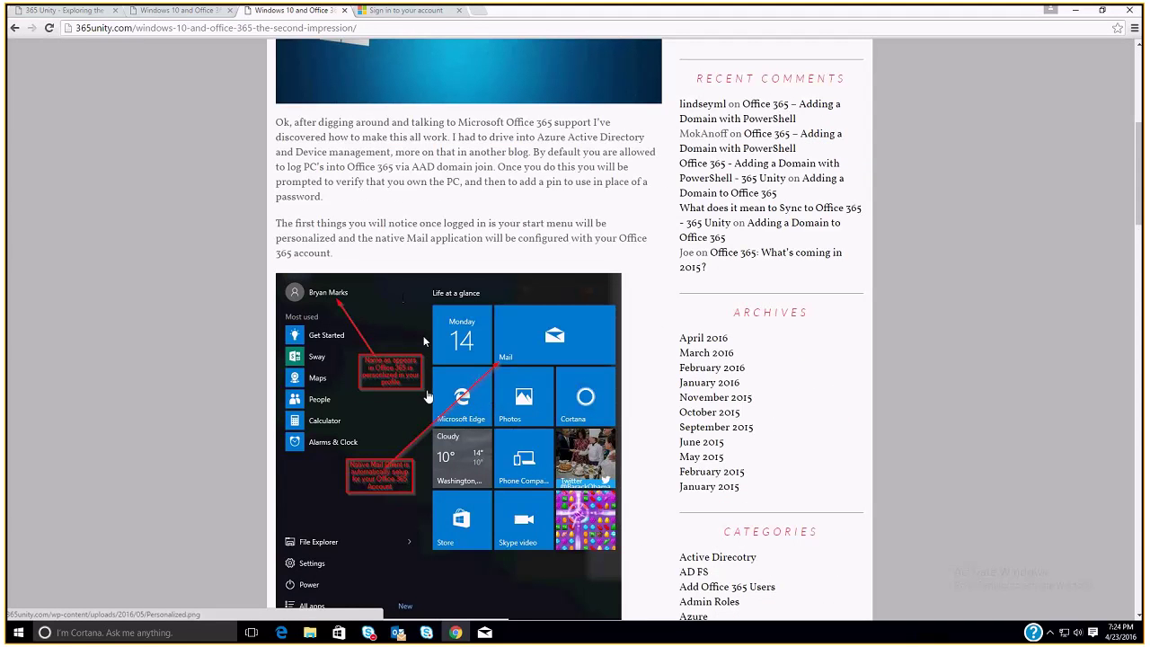
scroll(431, 400, down, 3)
scroll(437, 414, down, 2)
scroll(527, 428, down, 1)
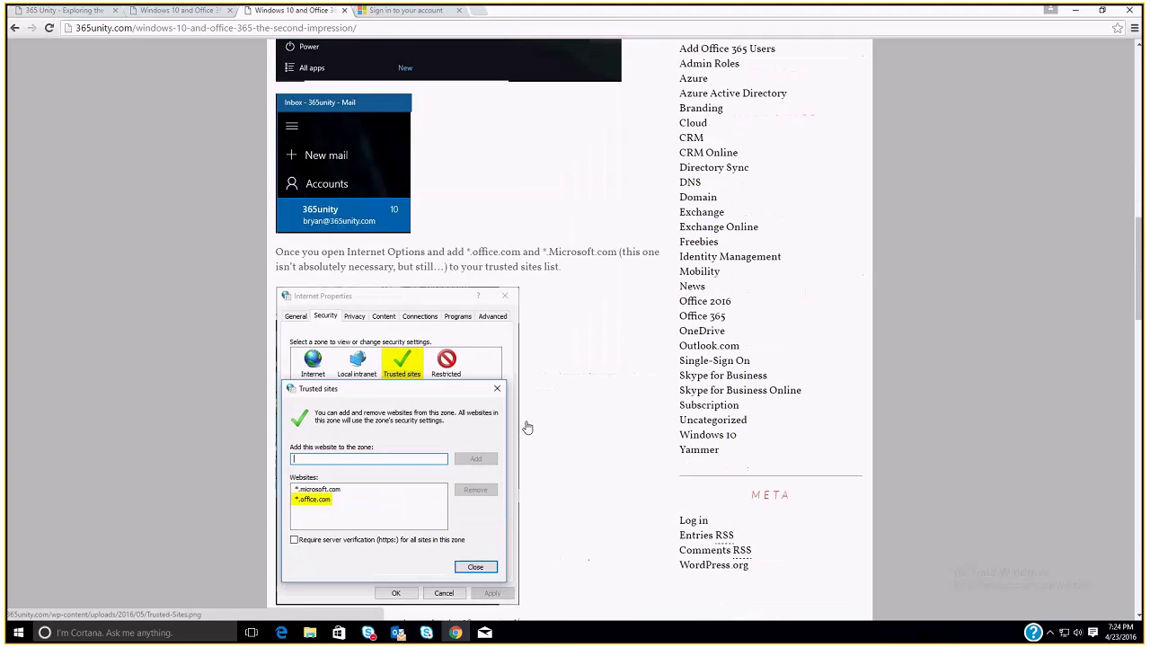
scroll(527, 428, down, 5)
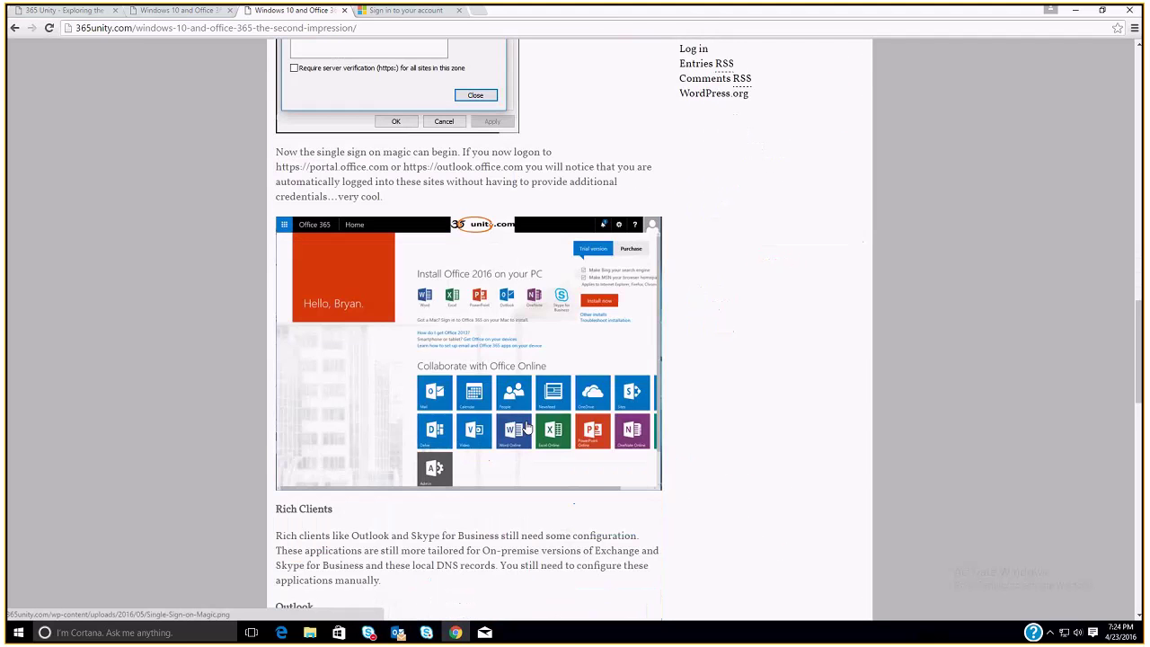
scroll(490, 427, down, 2)
scroll(491, 428, down, 3)
scroll(490, 428, down, 2)
scroll(490, 428, down, 4)
scroll(491, 428, up, 2)
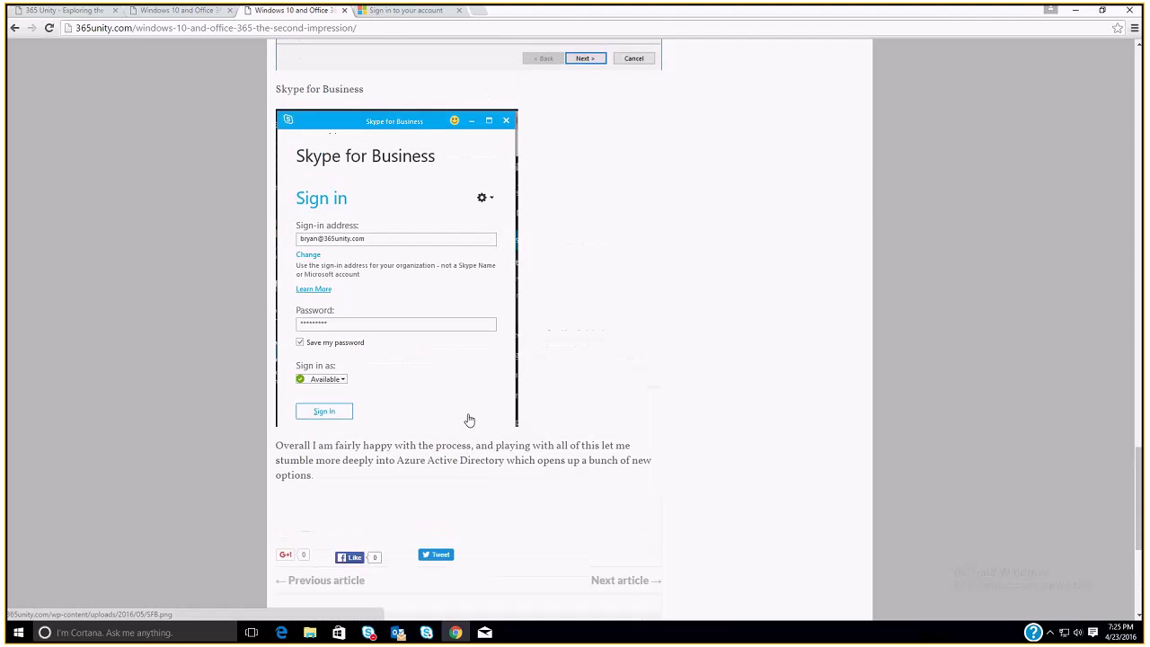
click(1075, 9)
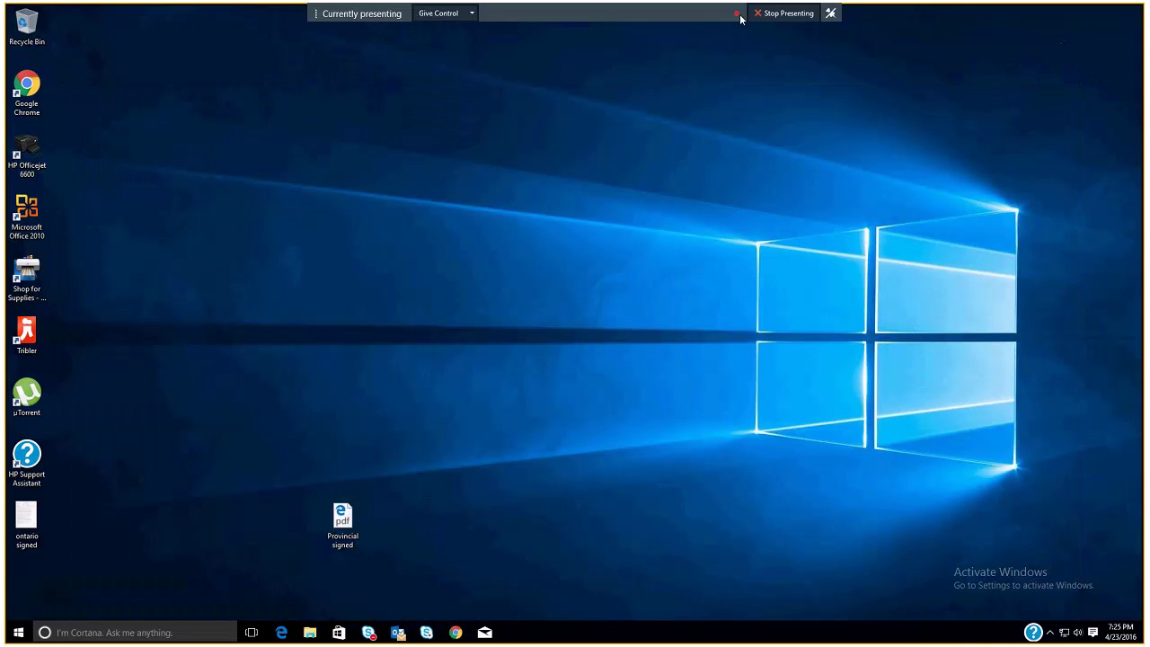
Try to stop the screen presentation, and bring up the Skype for Business conversation window
click(787, 14)
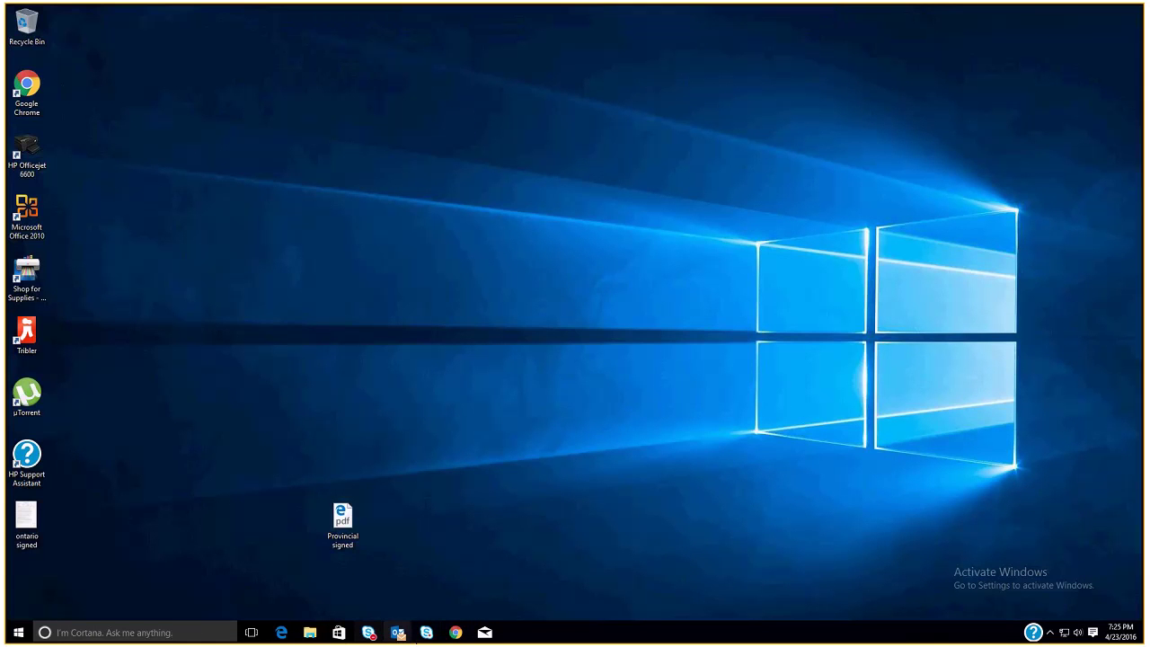
mouse_move(369, 632)
click(476, 568)
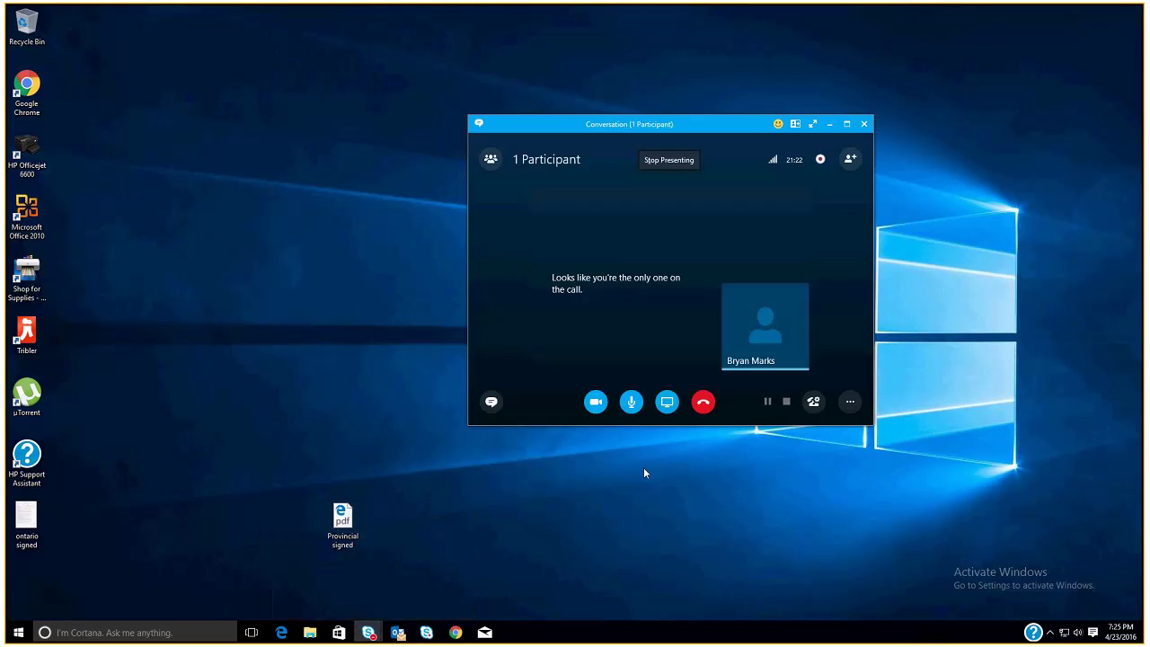